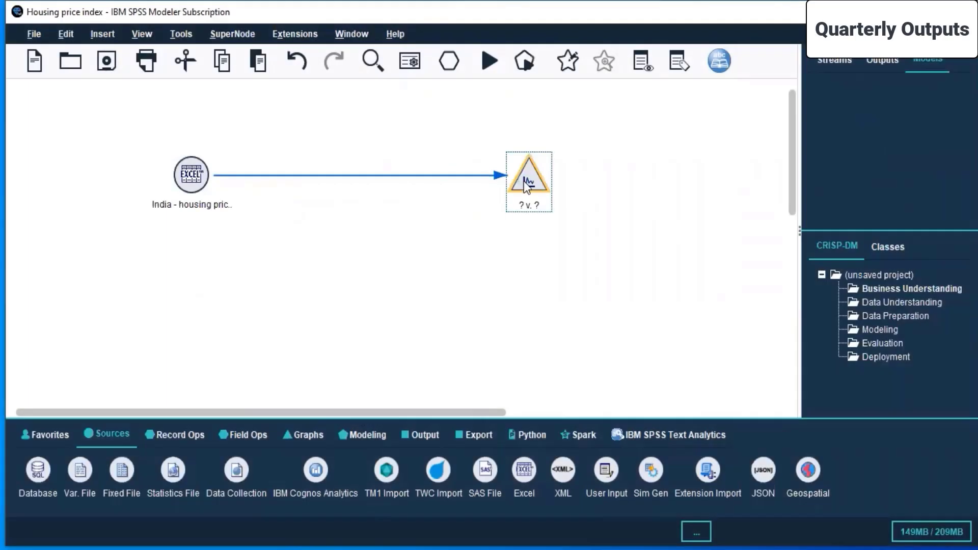
- Set the plot's X field to BANGALORE and its Y field to Quarter
click(377, 252)
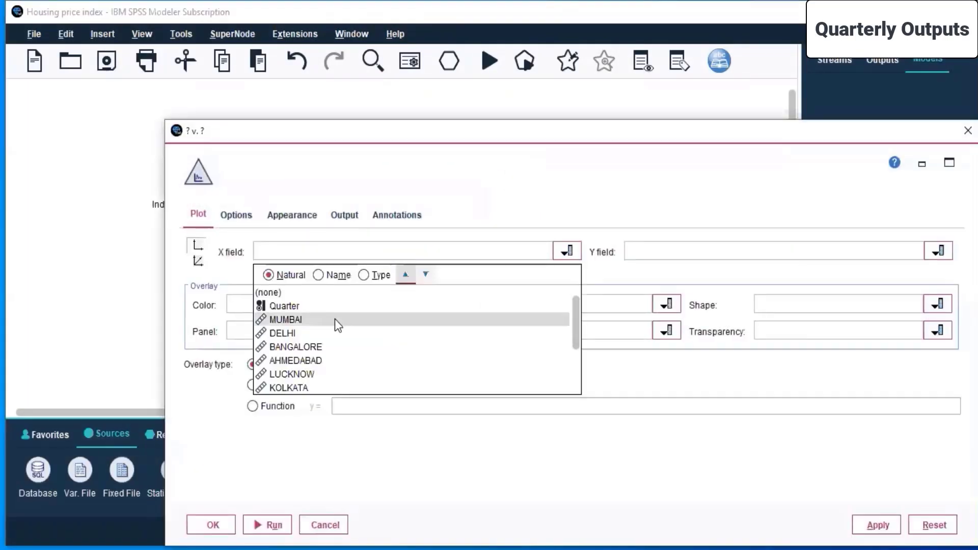
click(307, 308)
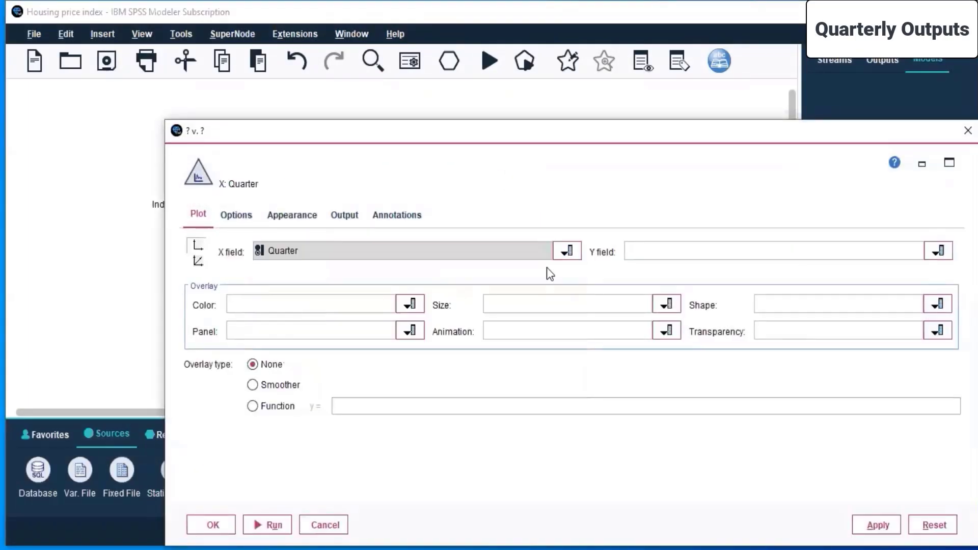
click(707, 252)
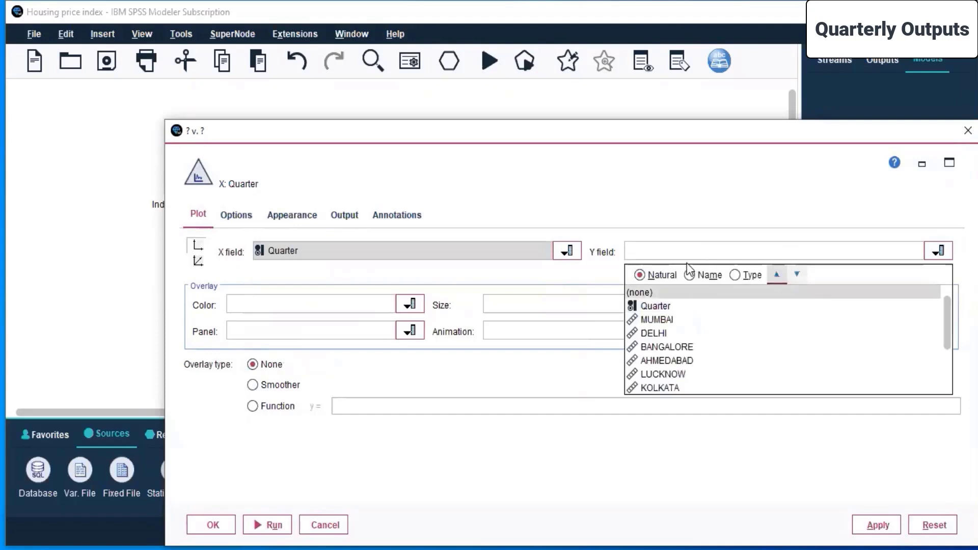
click(656, 306)
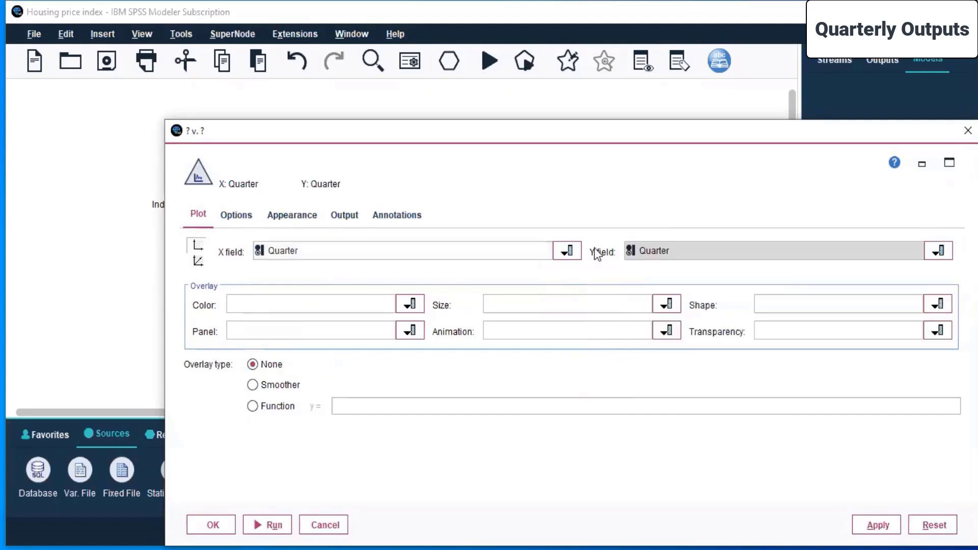
click(567, 251)
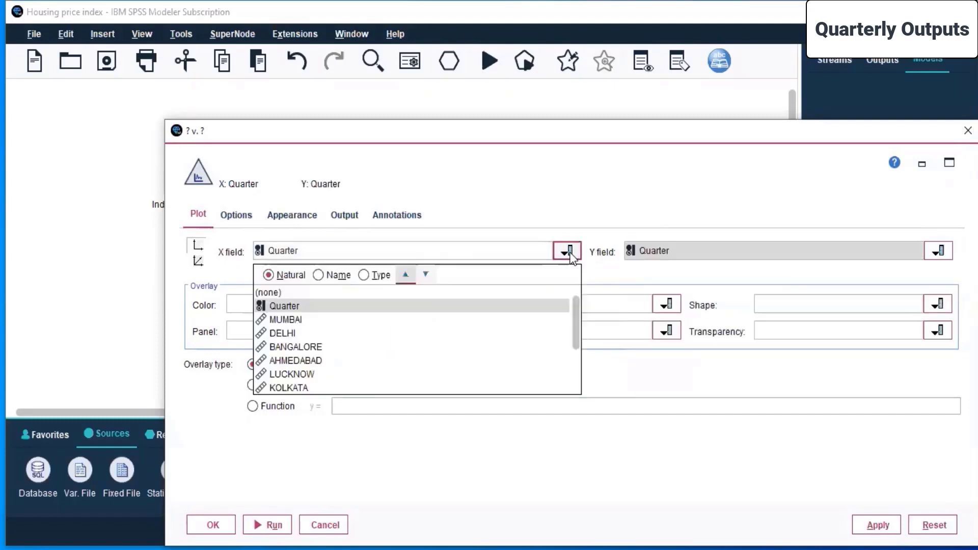
click(429, 320)
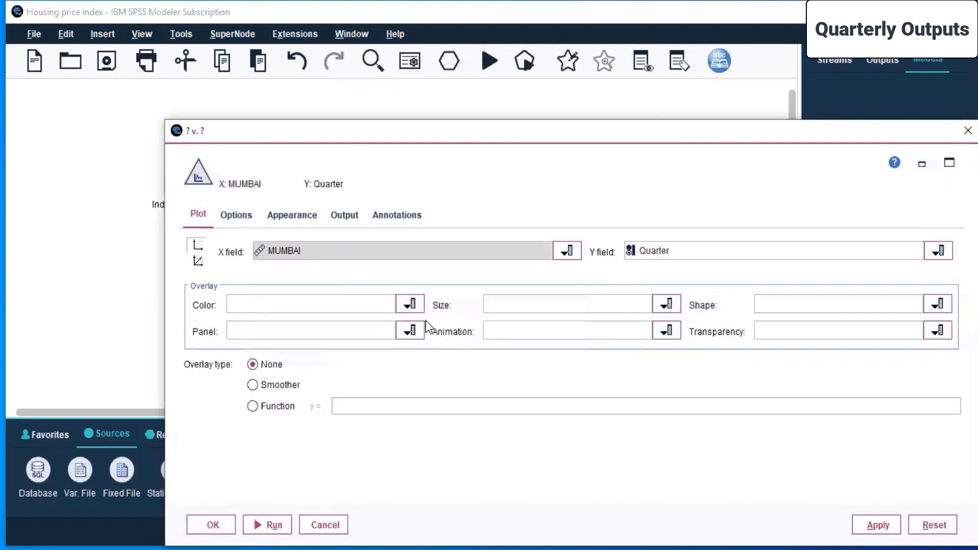
click(568, 254)
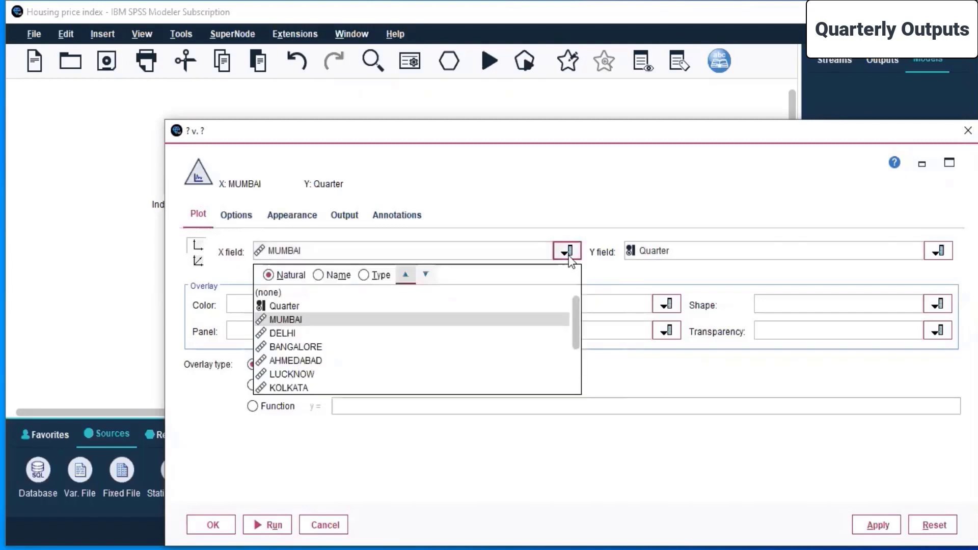
click(303, 336)
click(452, 250)
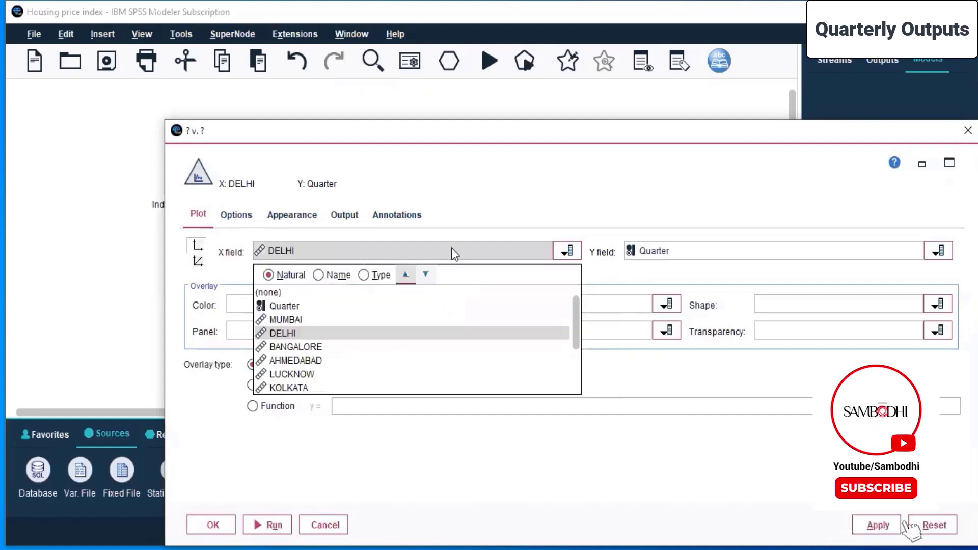
click(338, 347)
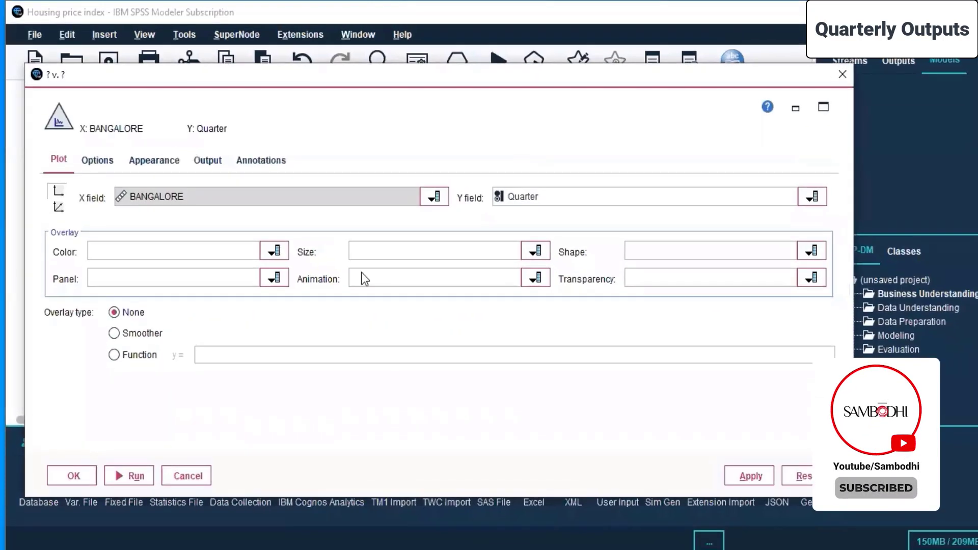
- Leave the Color, Size and Shape overlays as (none) and apply the settings
click(274, 251)
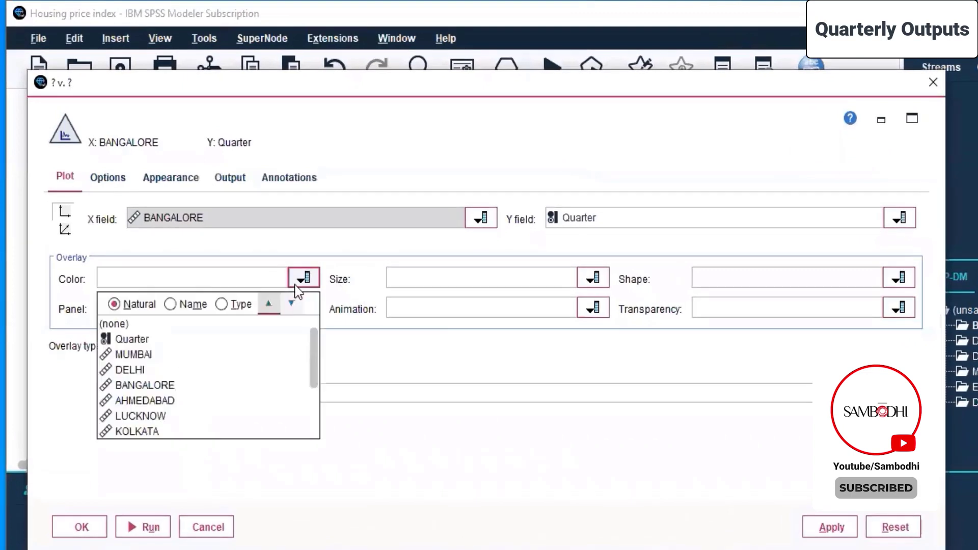
click(179, 324)
click(484, 283)
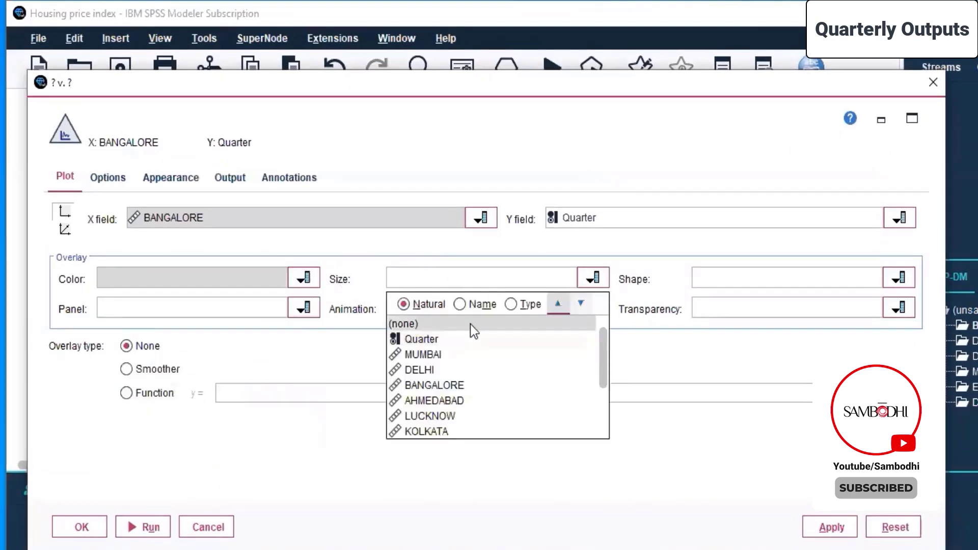
click(469, 324)
click(743, 275)
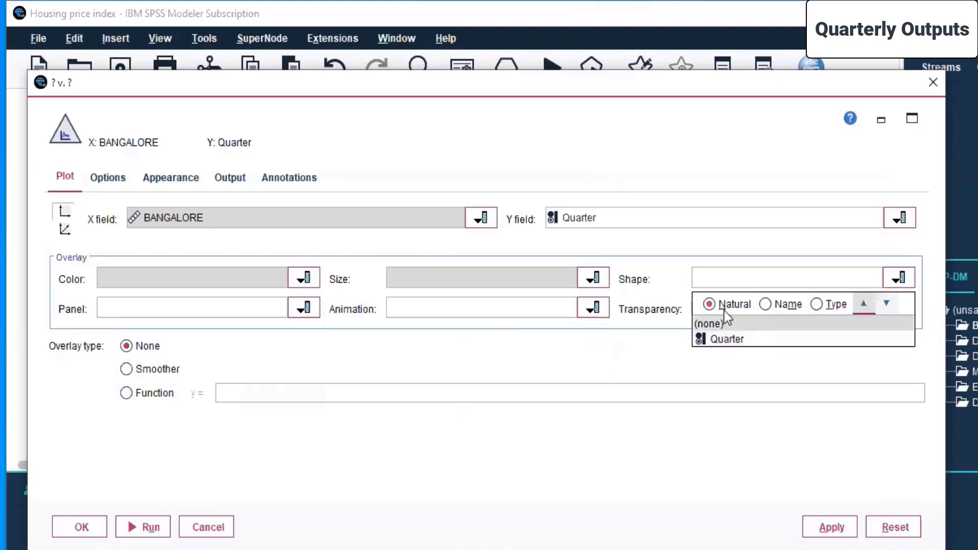
click(742, 322)
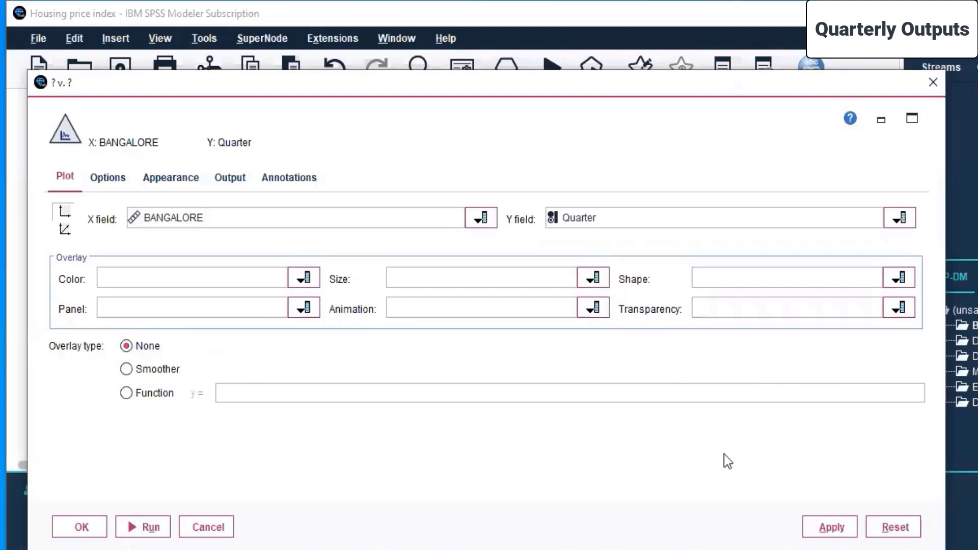
click(830, 526)
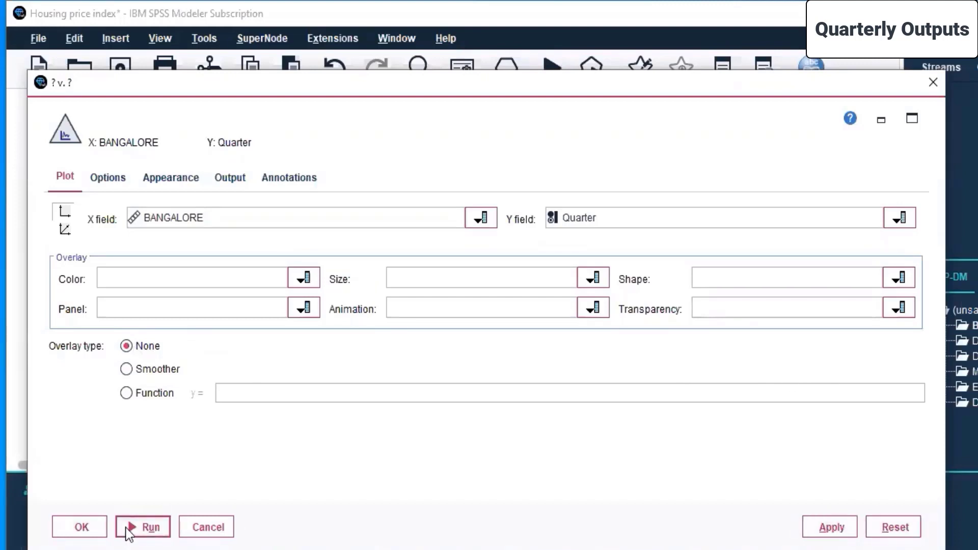
- Close the plot dialog, use Run From Here on the Excel source node, and maximize the plot
click(81, 527)
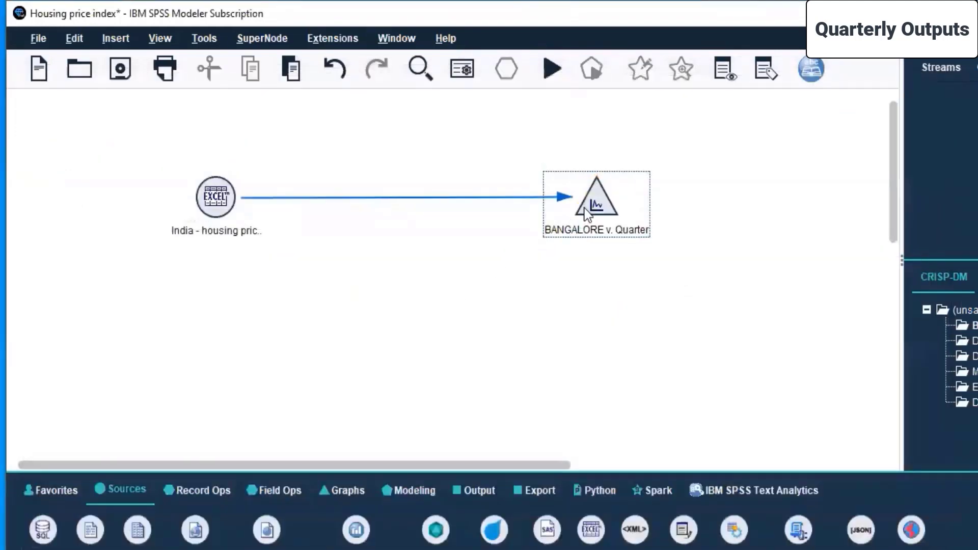
right_click(587, 214)
click(422, 254)
right_click(220, 206)
click(206, 191)
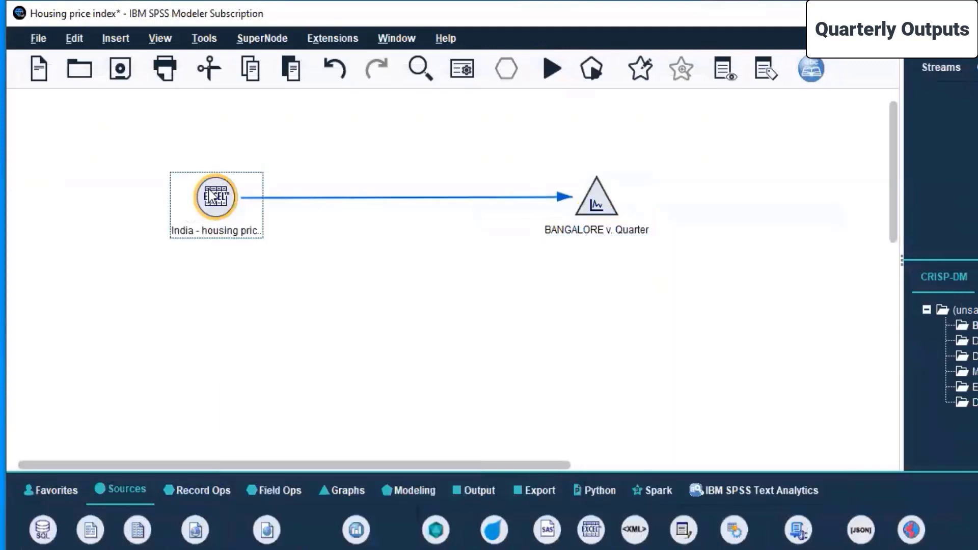
right_click(208, 189)
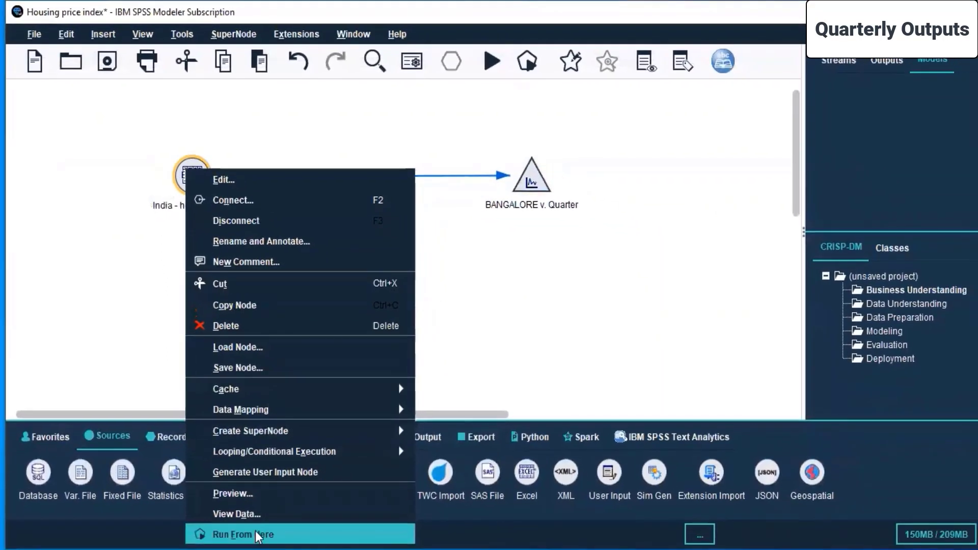
click(258, 533)
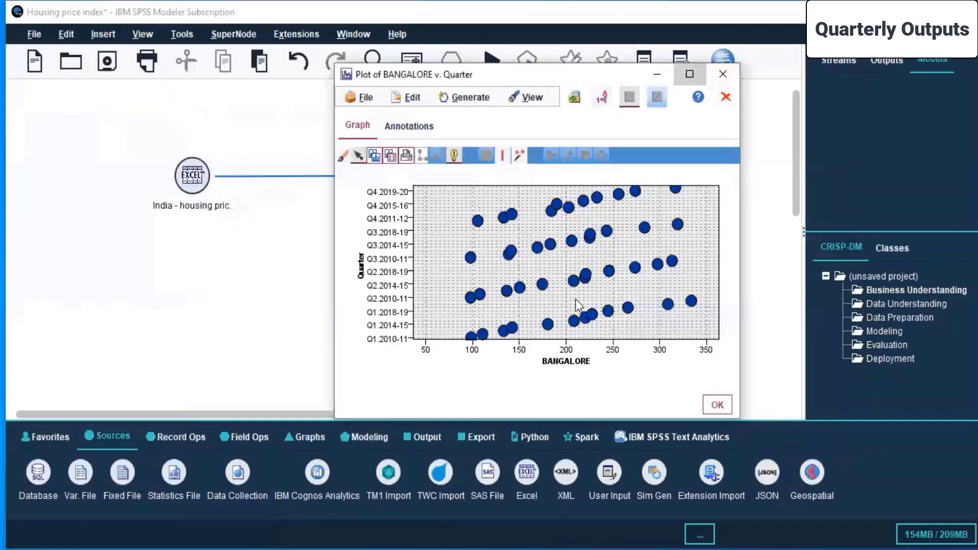
key(super+Up)
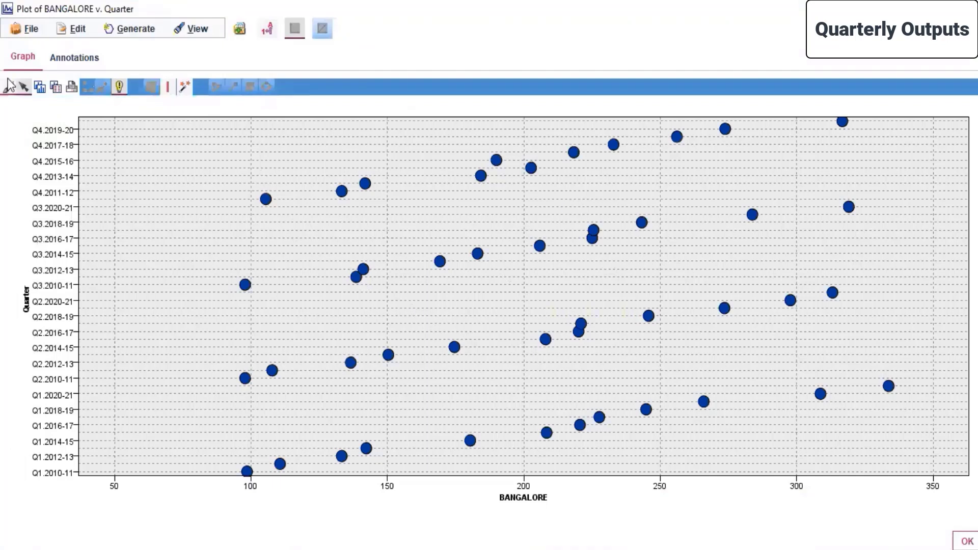
click(78, 29)
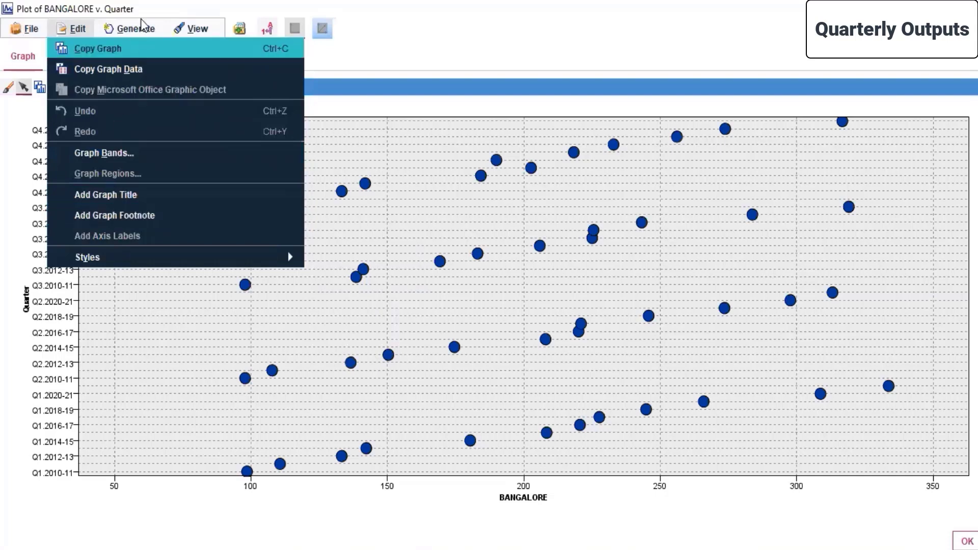
mouse_move(141, 19)
mouse_move(196, 29)
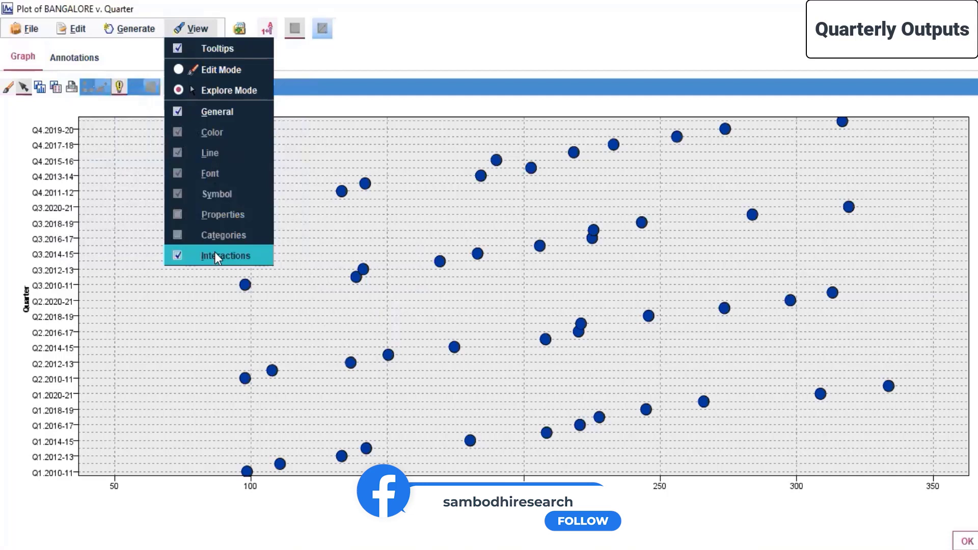
click(517, 101)
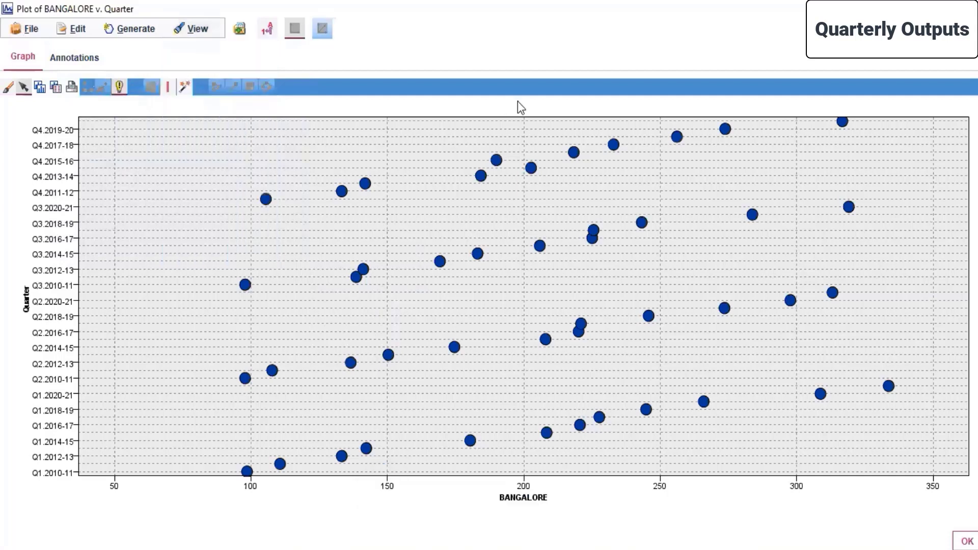
- Use File > Save to save the output as 'Plot of BANGALORE v. Quarter' in the Day 3 folder
click(28, 30)
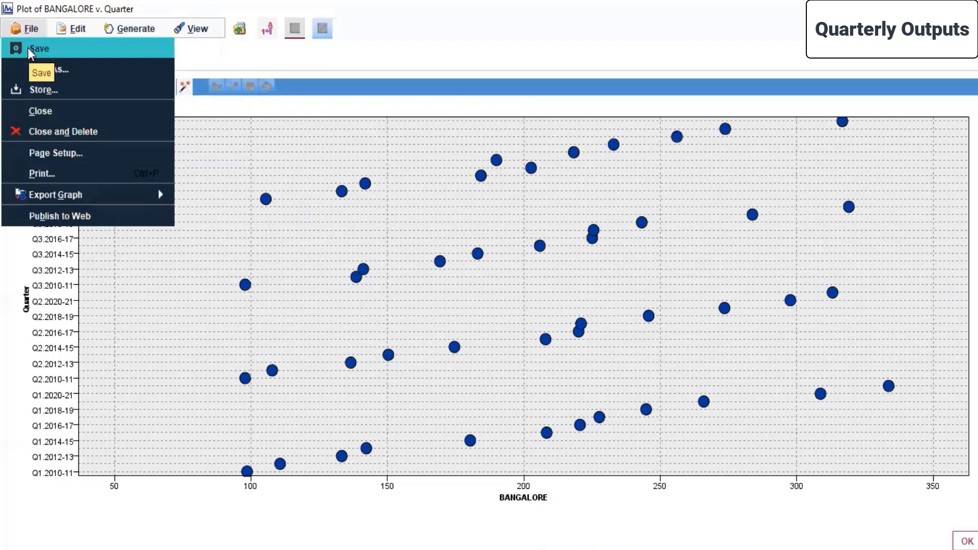
click(31, 50)
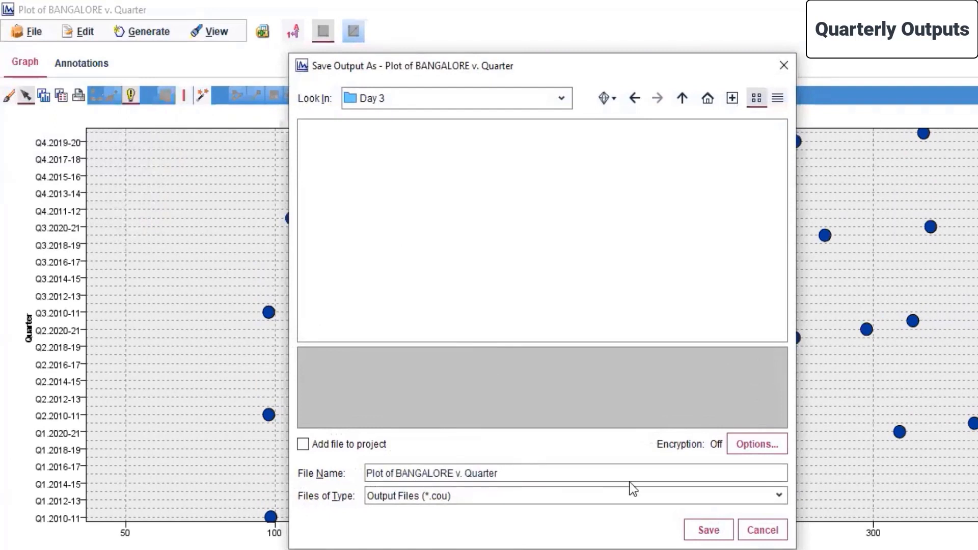
click(712, 531)
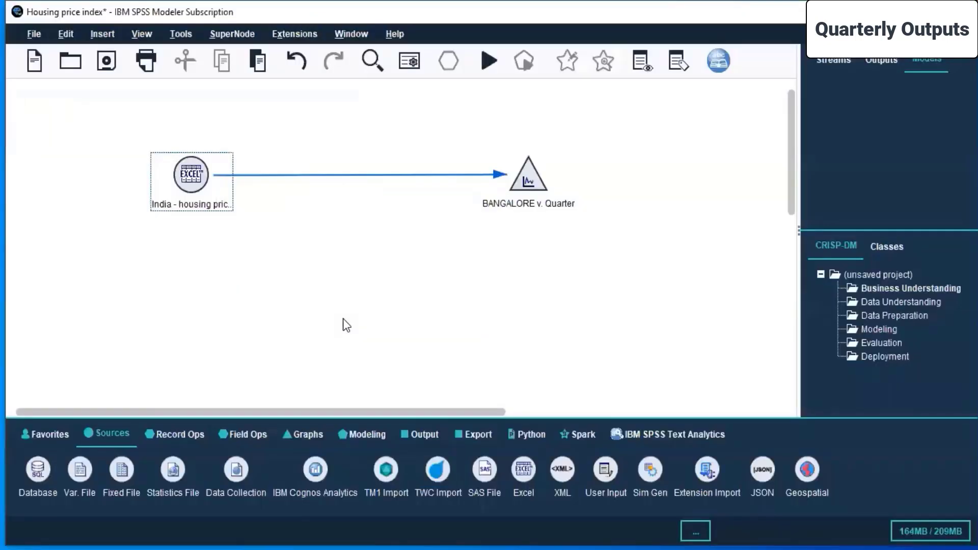
- Add a Multiplot node from the Graphs palette to the canvas
click(295, 437)
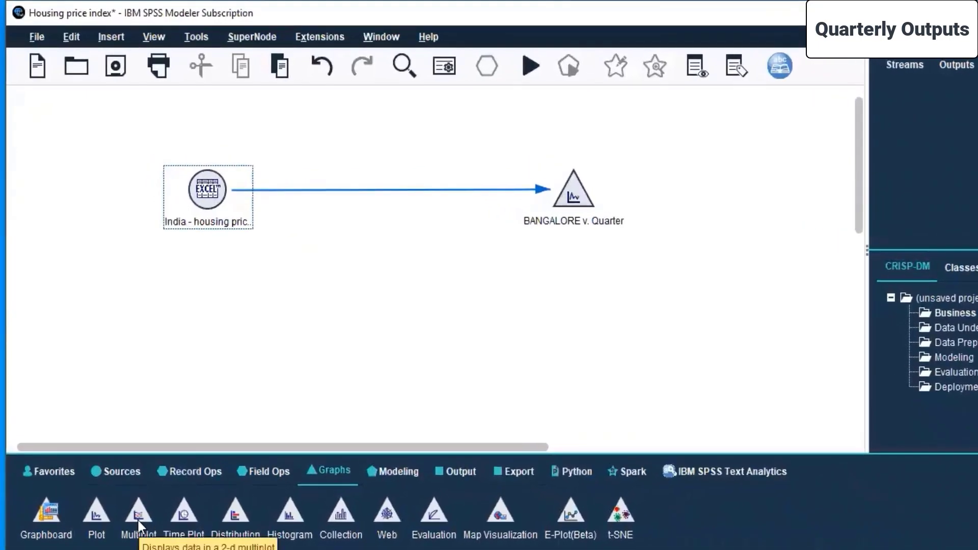
double_click(139, 521)
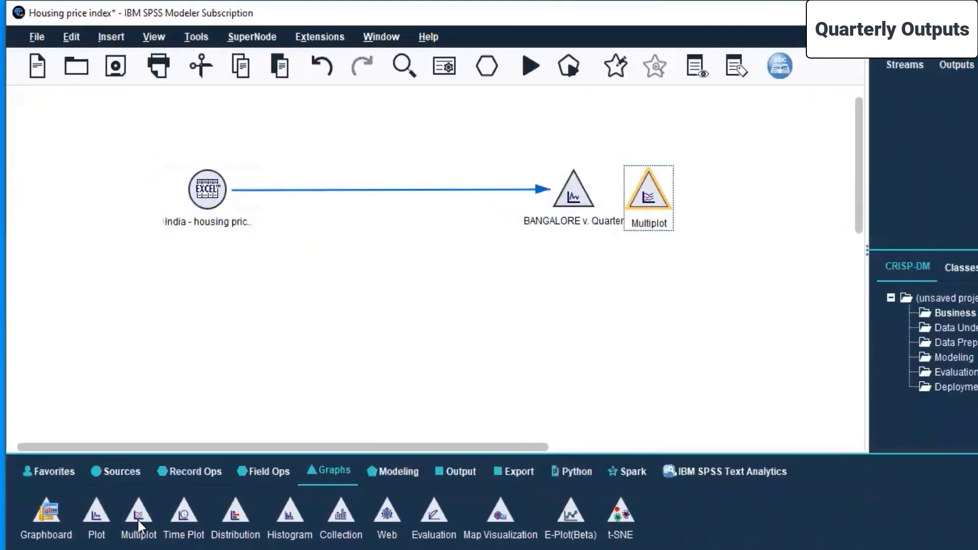
drag(660, 203, 595, 322)
- Connect the housing data source to the Multiplot node and place it below the source
click(215, 203)
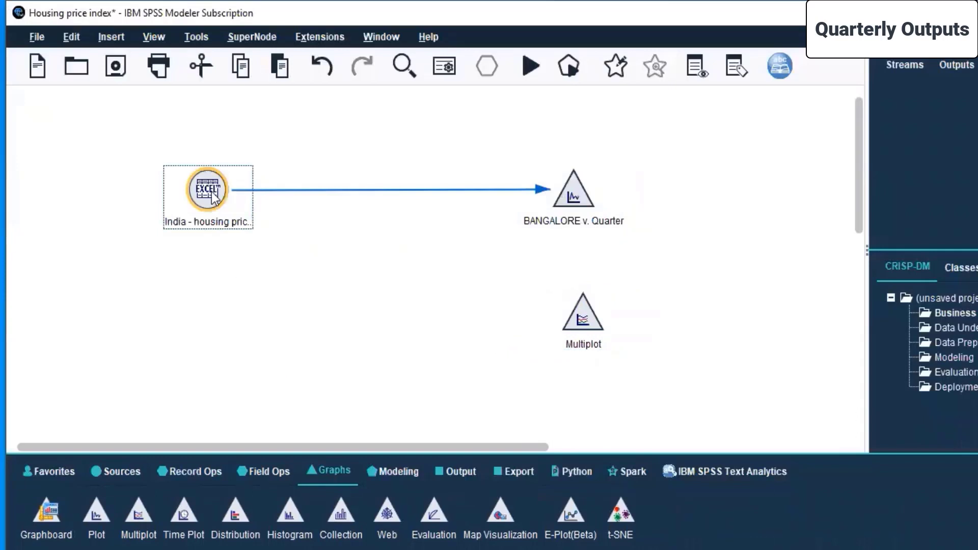
right_click(214, 201)
click(317, 224)
click(568, 318)
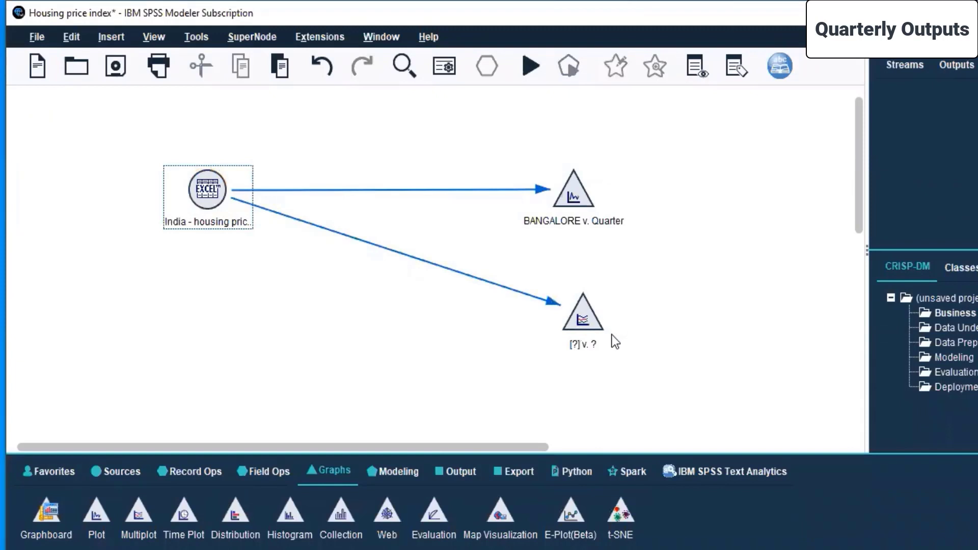
drag(580, 322, 205, 371)
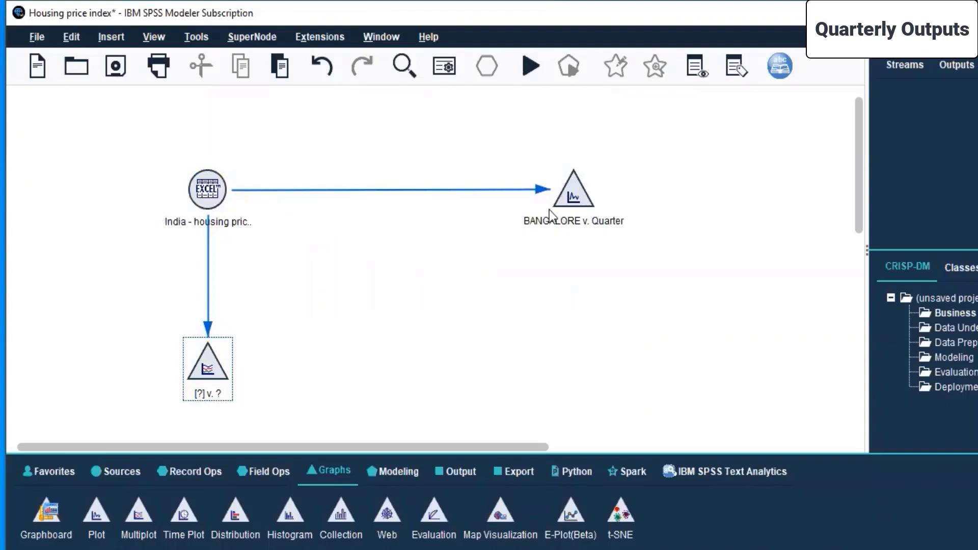
click(900, 66)
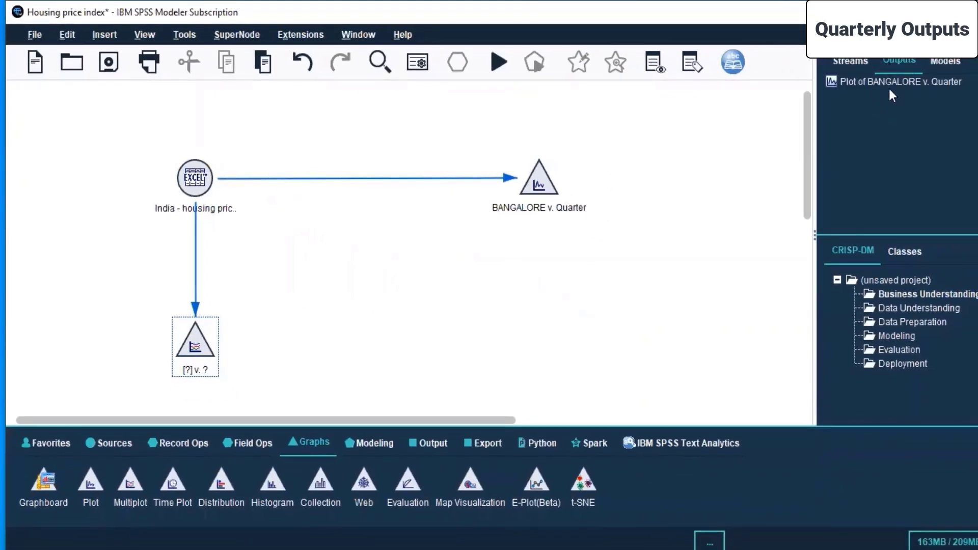
click(848, 62)
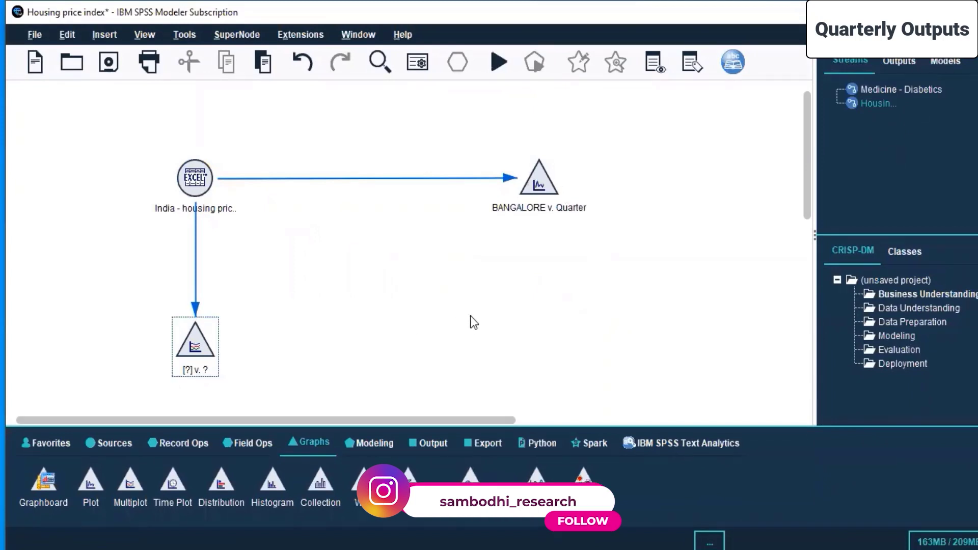
- Open the Multiplot settings, set X to MUMBAI and add ALL INDIA as a Y field
click(202, 345)
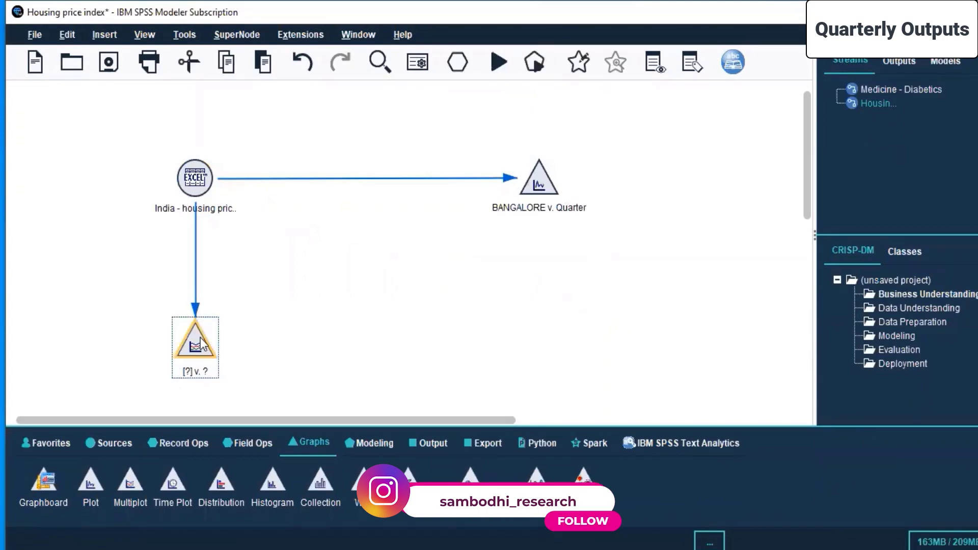
right_click(203, 344)
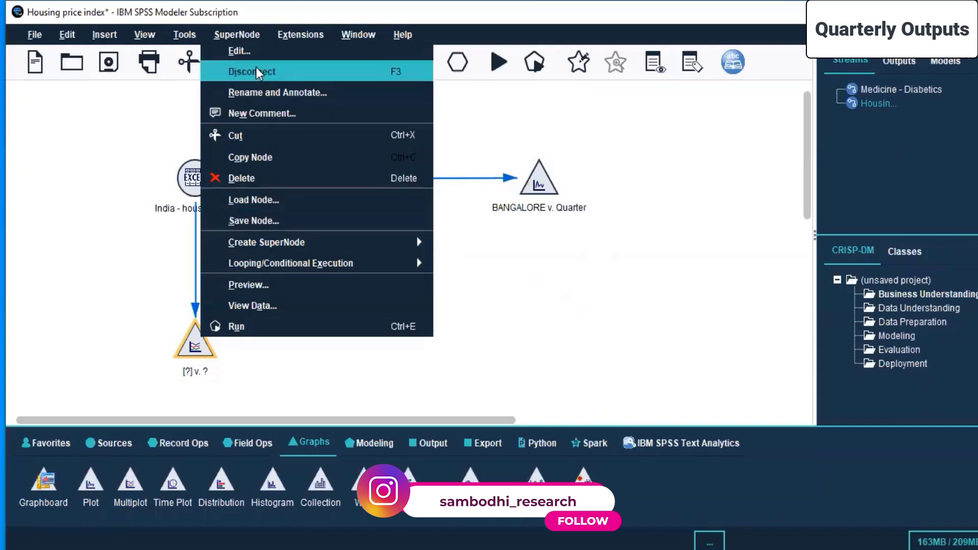
click(239, 51)
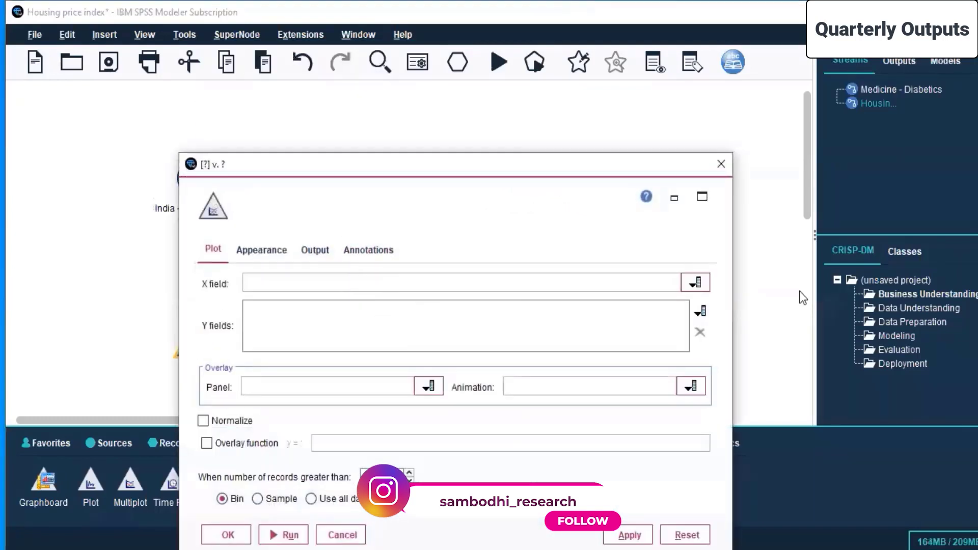
click(695, 283)
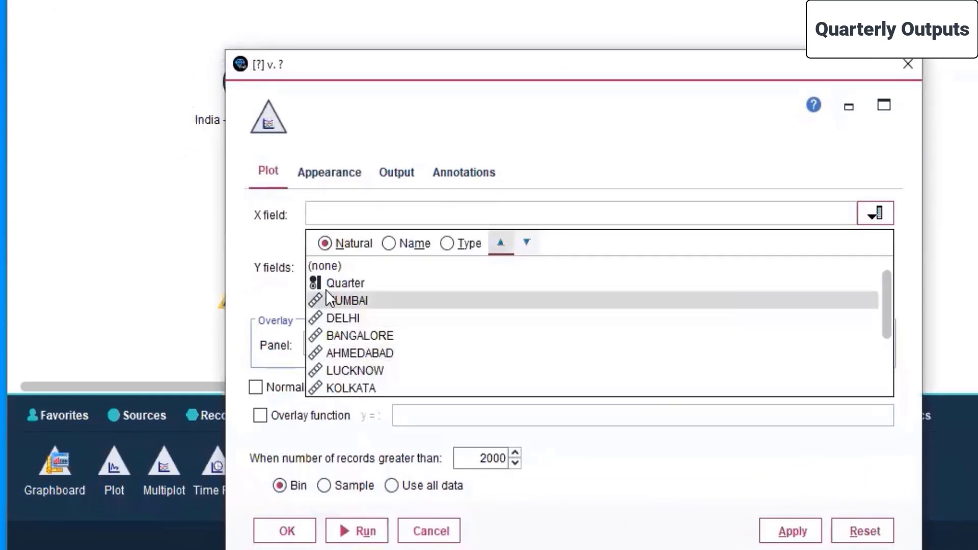
click(338, 305)
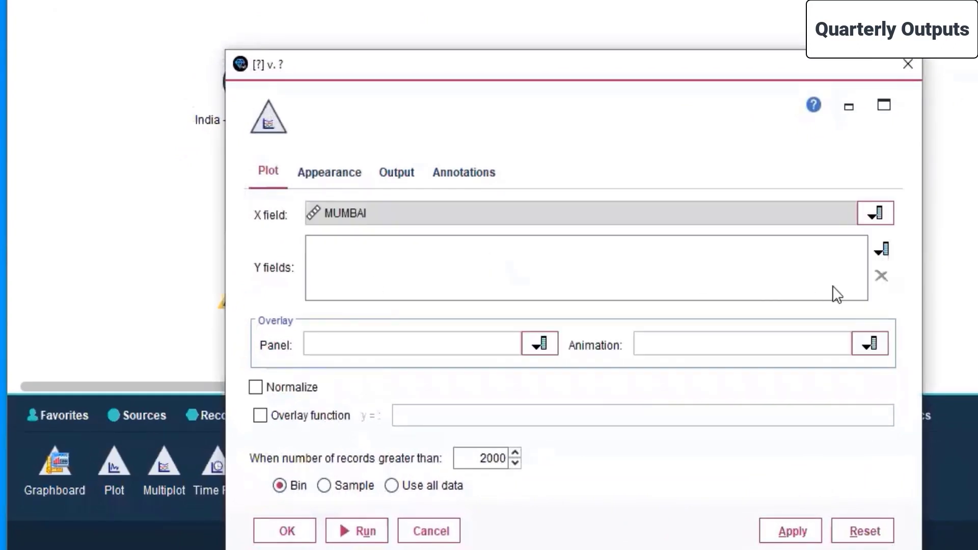
click(880, 252)
scroll(488, 266, down, 1)
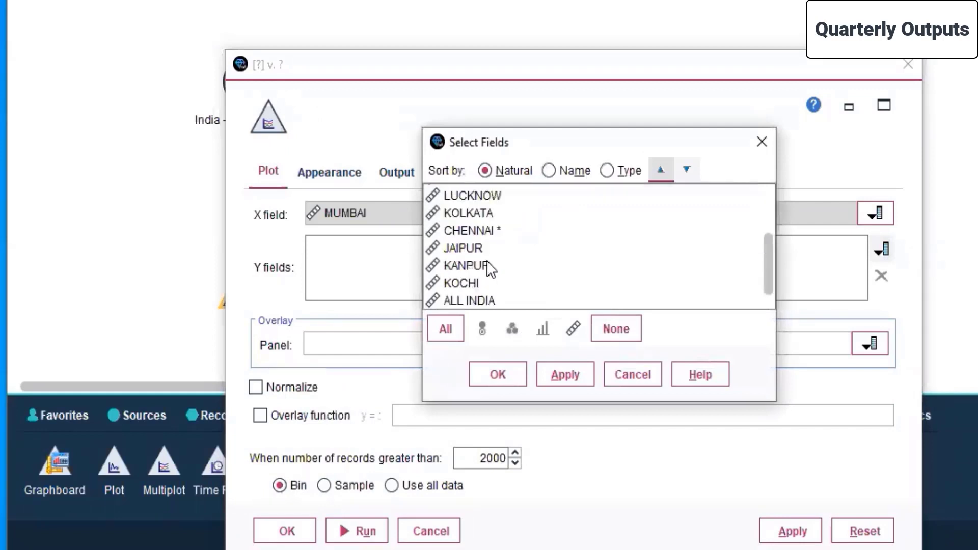
scroll(464, 306, up, 1)
scroll(464, 305, down, 1)
click(458, 300)
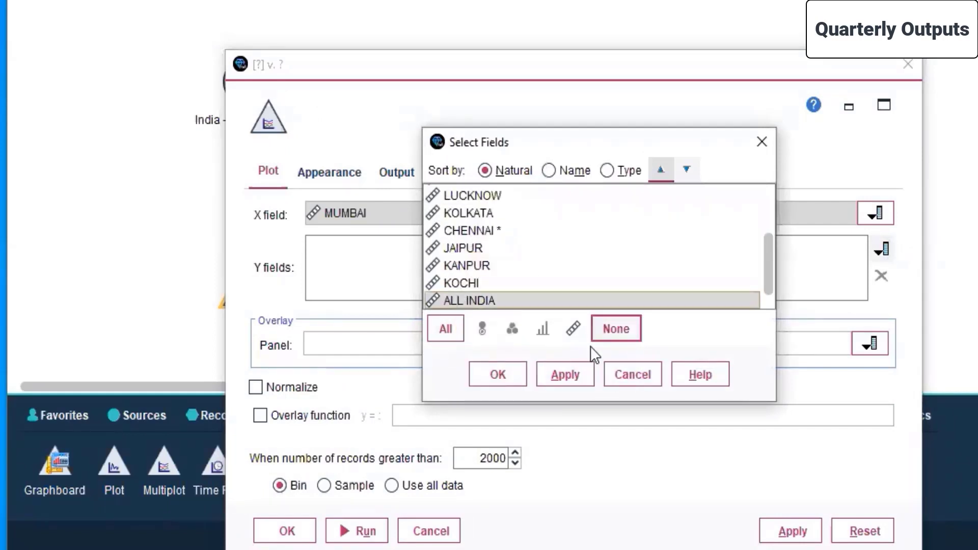
click(568, 376)
click(492, 381)
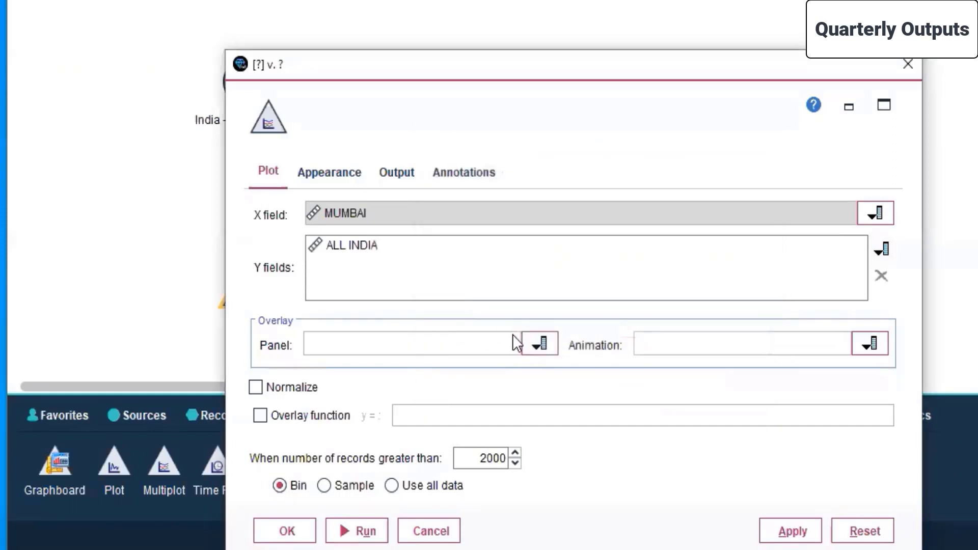
- Panel the multiplot by Quarter and leave animation as none
click(541, 345)
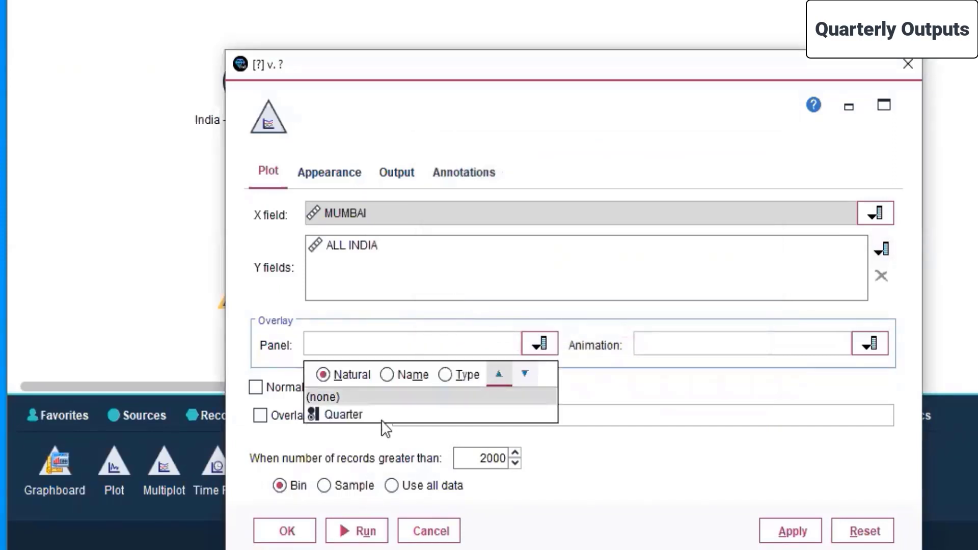
click(392, 412)
click(644, 342)
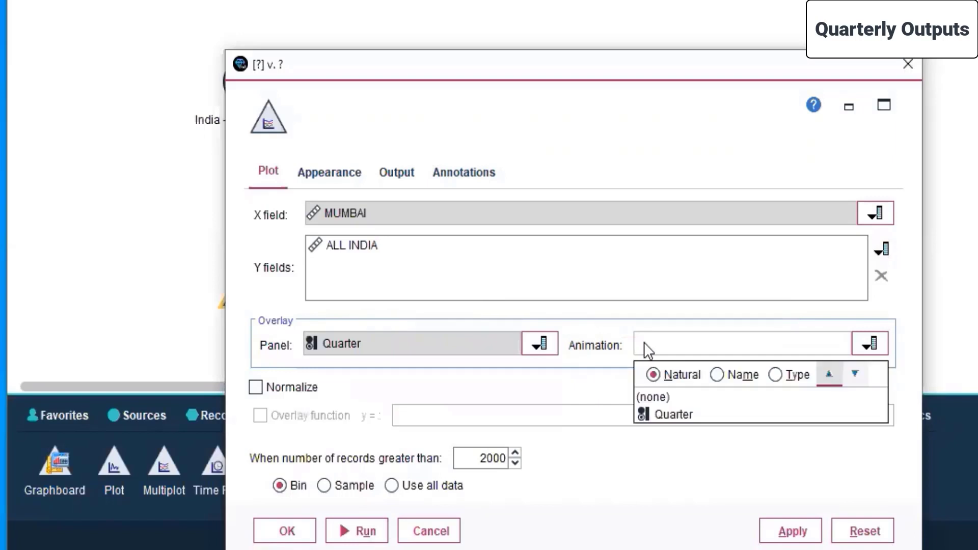
click(673, 392)
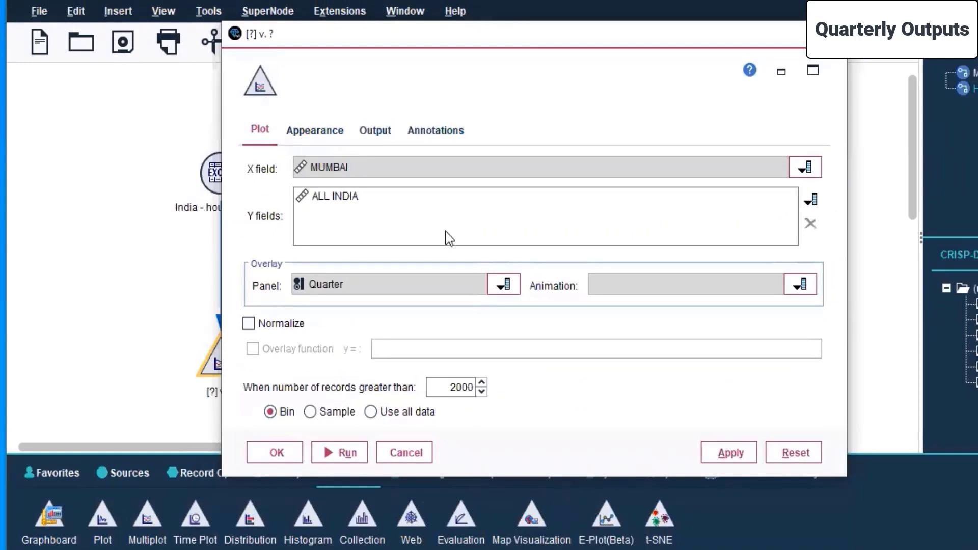
- Add KOLKATA to the Y fields
click(809, 200)
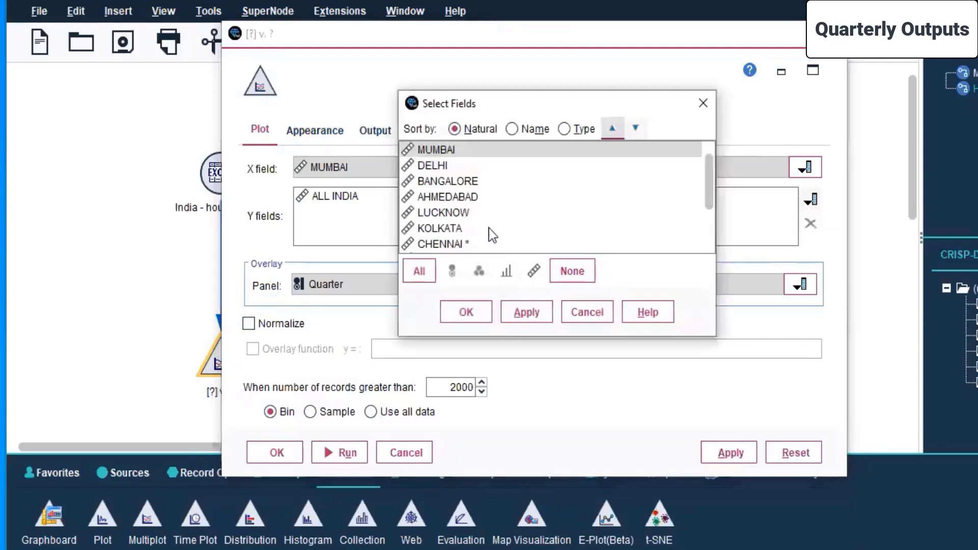
click(466, 230)
click(527, 312)
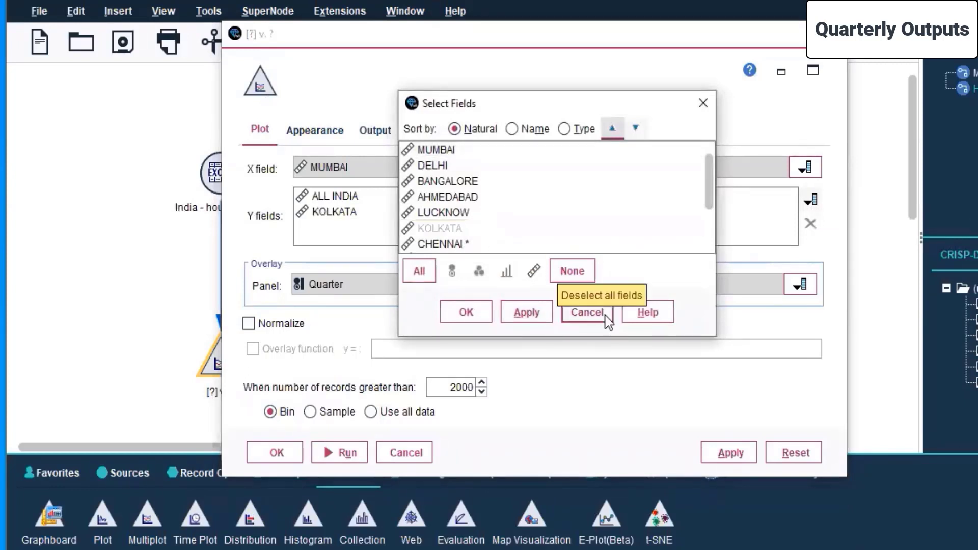
click(587, 312)
- Change the X field to ALL INDIA and remove ALL INDIA from the Y fields
click(537, 166)
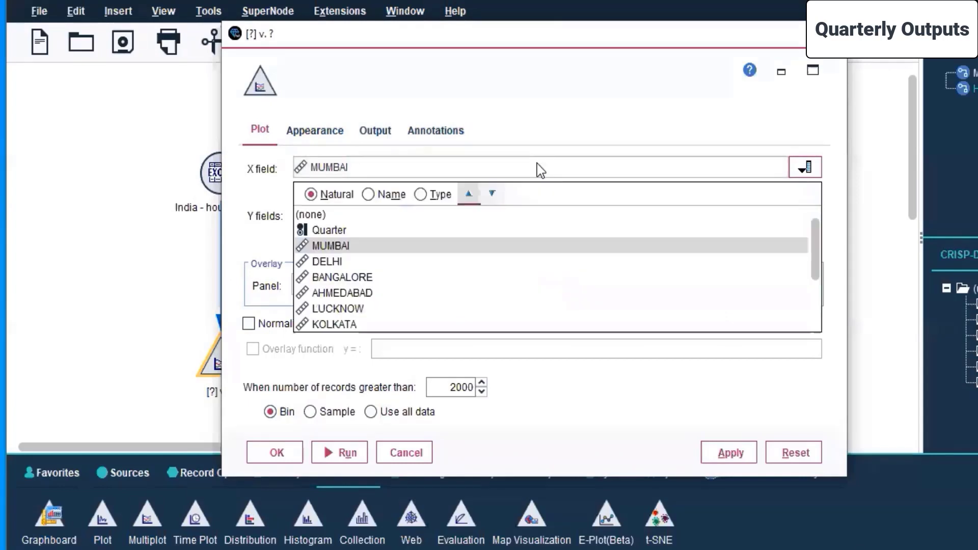
scroll(375, 278, down, 2)
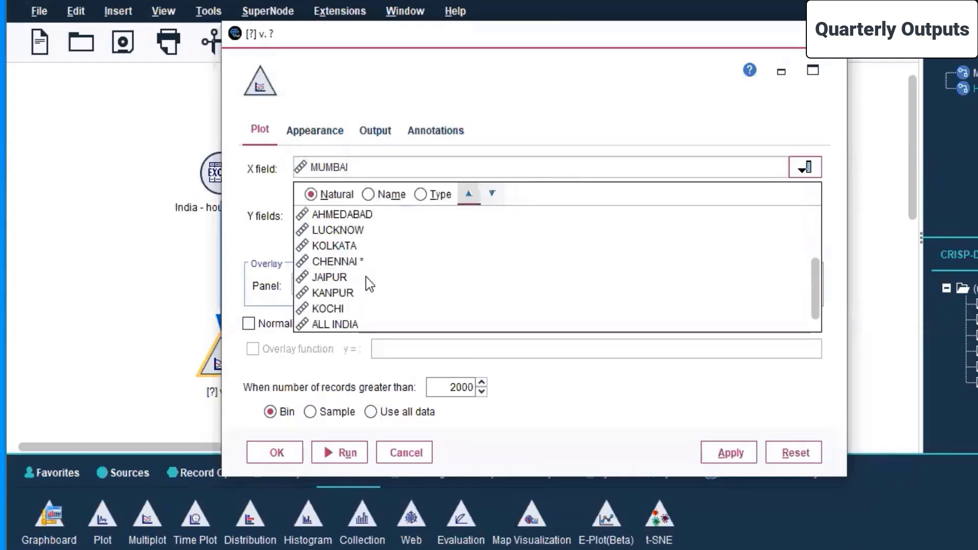
click(368, 324)
click(488, 200)
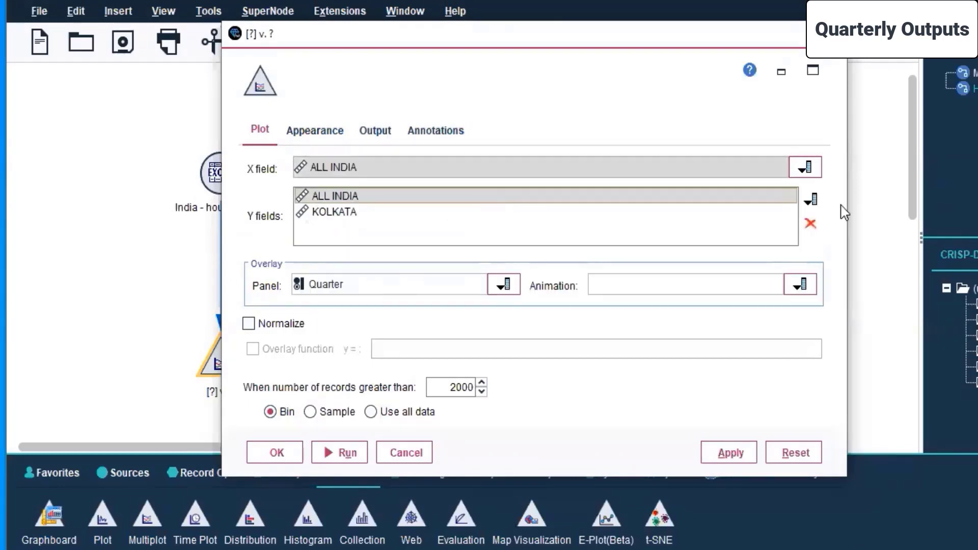
click(815, 226)
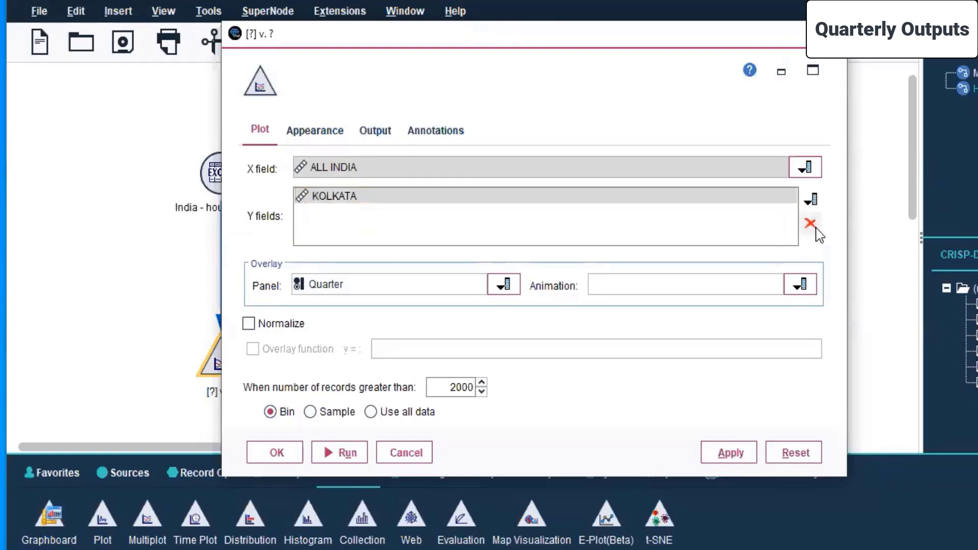
- Add AHMEDABAD, BANGALORE, MUMBAI, DELHI, LUCKNOW, KANPUR, JAIPUR, CHENNAI and KOCHI as Y fields
click(811, 202)
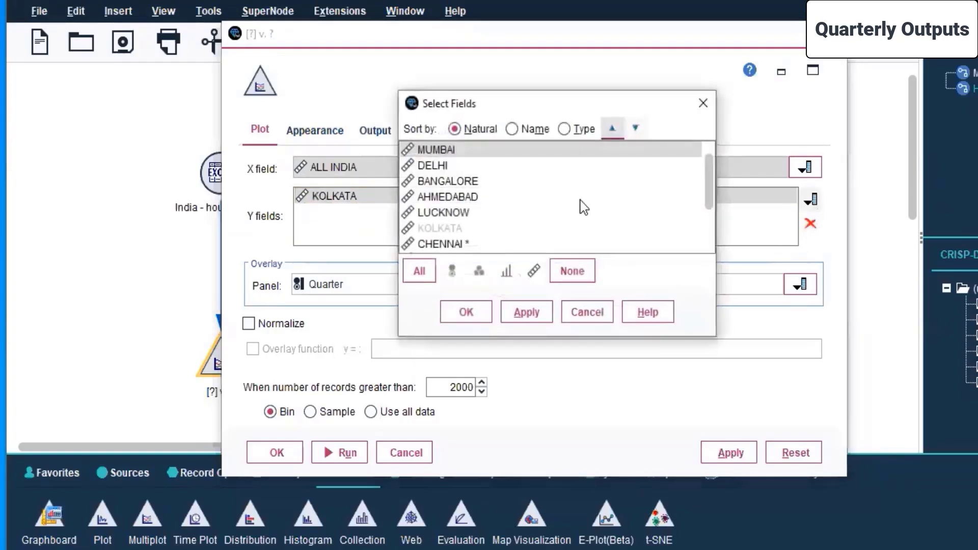
click(455, 197)
ctrl+click(464, 181)
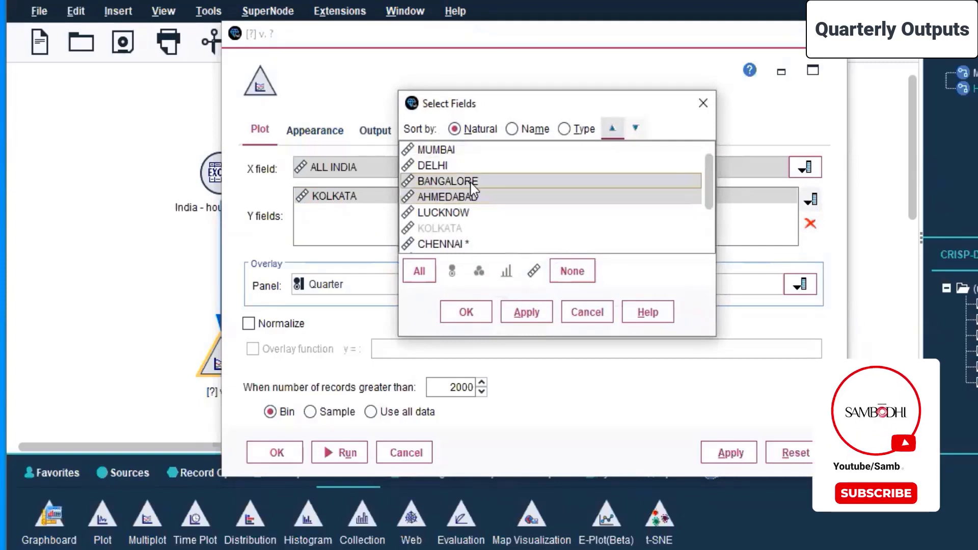
ctrl+click(443, 153)
ctrl+click(441, 166)
ctrl+click(447, 213)
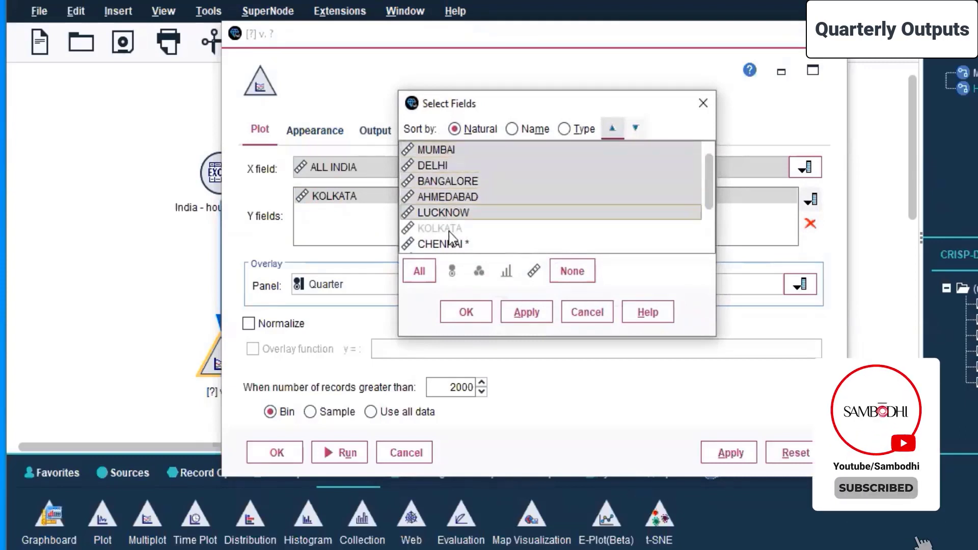
ctrl+click(450, 229)
ctrl+click(450, 234)
scroll(450, 237, down, 2)
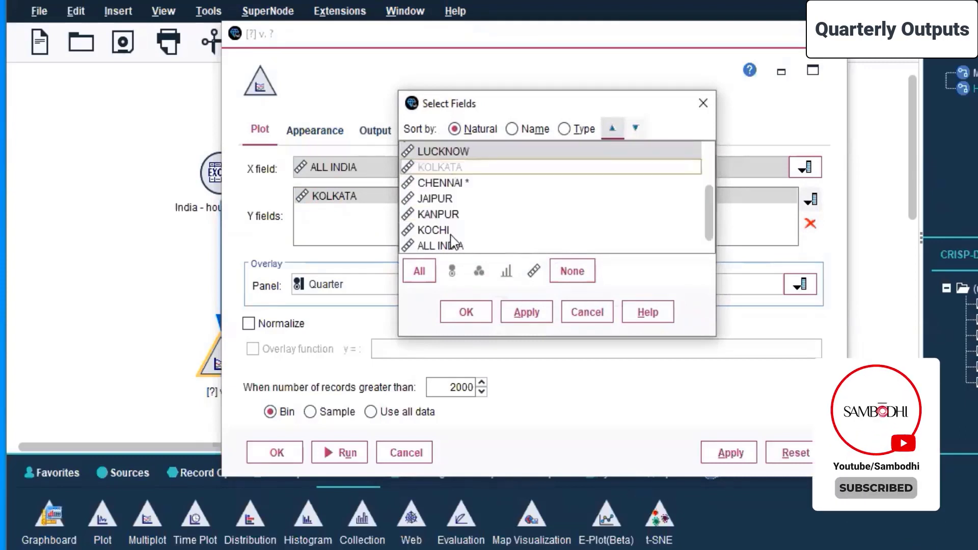
ctrl+click(444, 213)
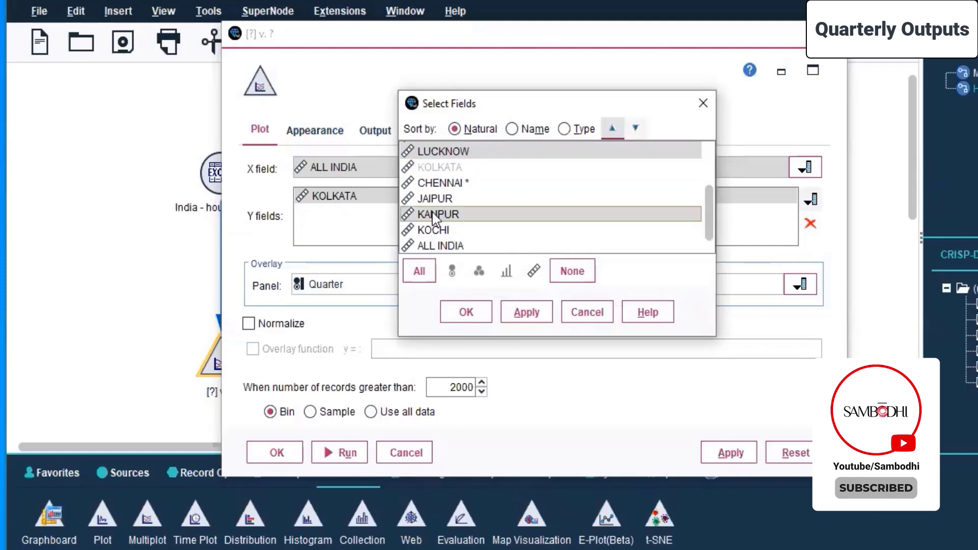
ctrl+click(435, 202)
ctrl+click(438, 184)
ctrl+click(448, 230)
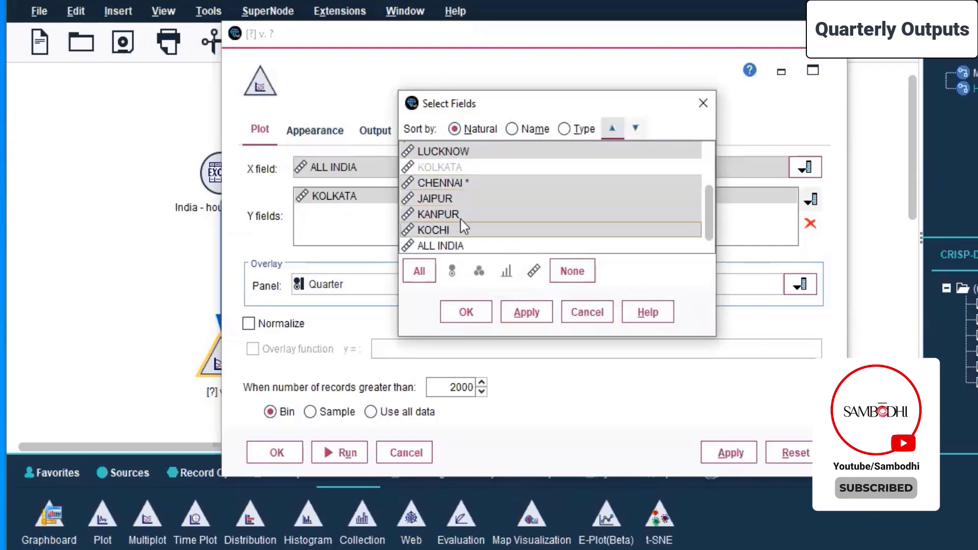
click(530, 317)
click(475, 325)
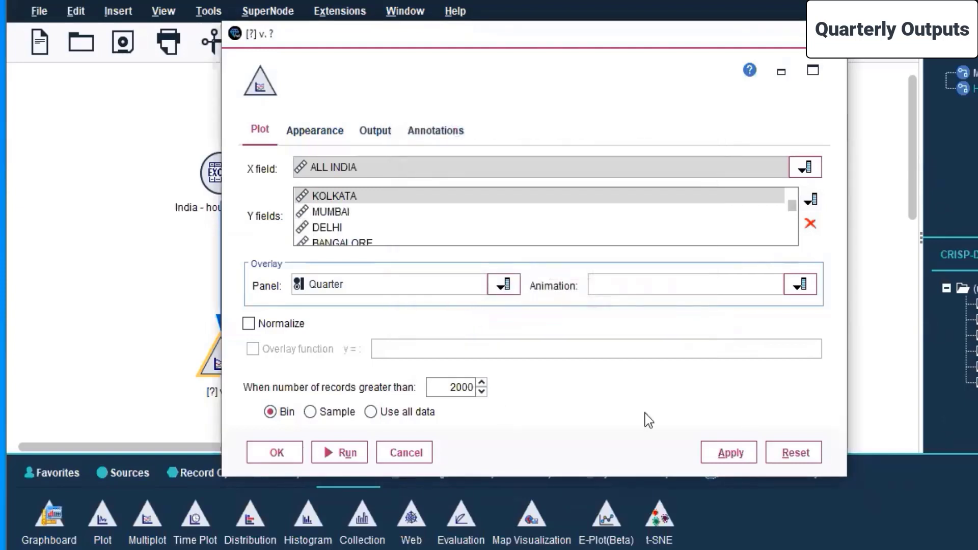
- Keep animation as none, choose Use all data, then apply and confirm
click(799, 284)
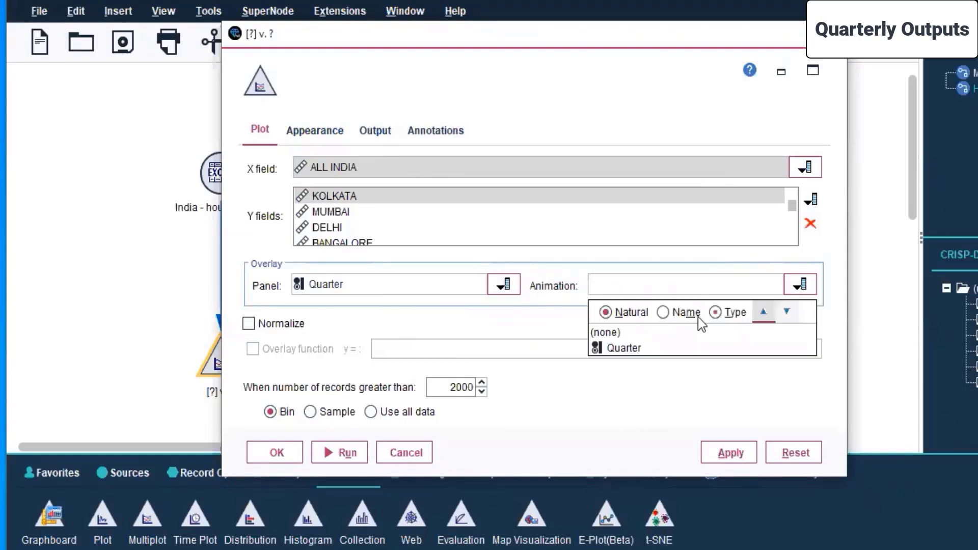
click(664, 333)
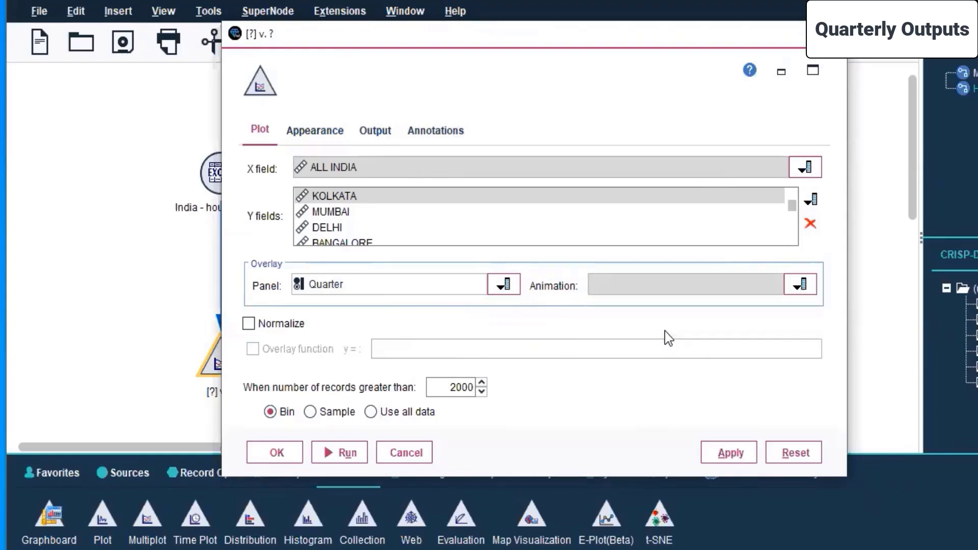
click(371, 412)
click(730, 453)
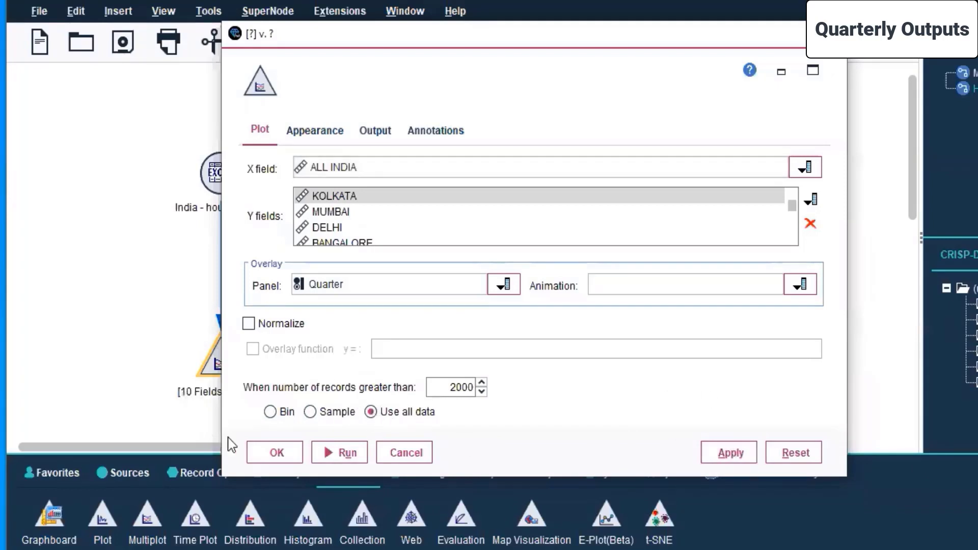
click(277, 453)
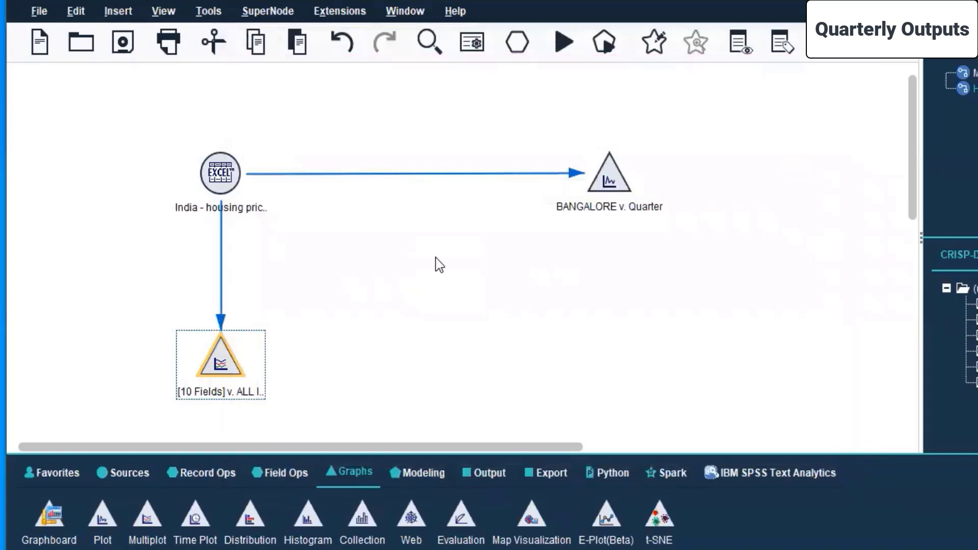
- Run the stream from the Excel source node and maximize the multiplot output window
right_click(250, 340)
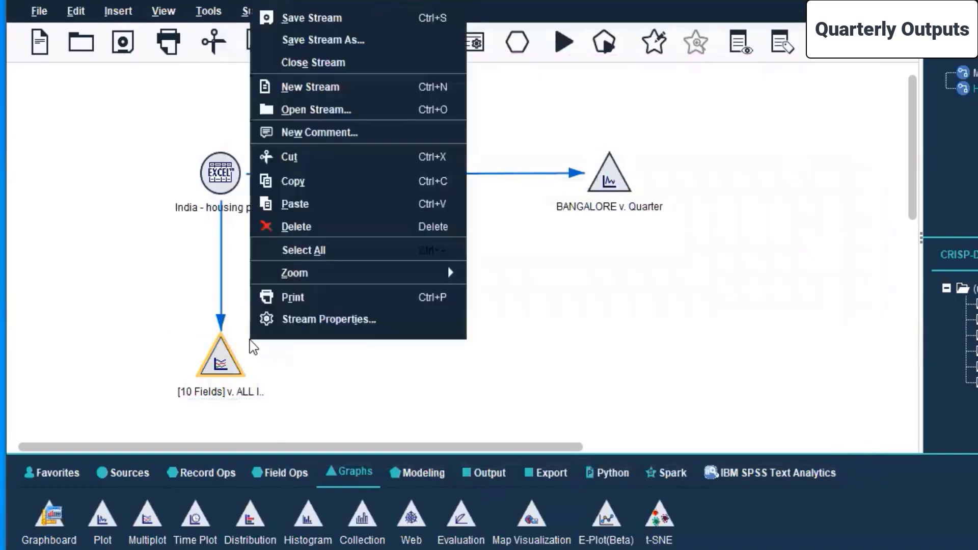
click(220, 174)
right_click(220, 173)
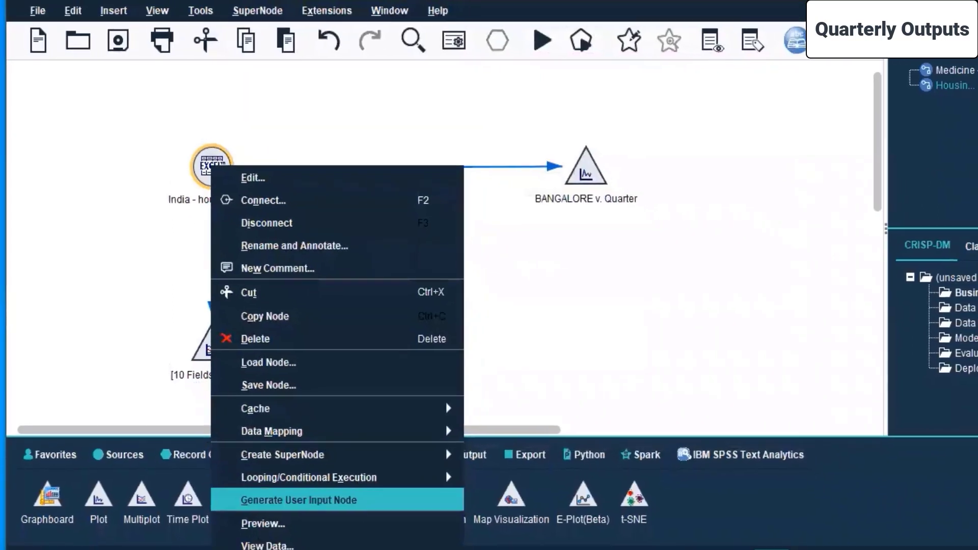
click(251, 535)
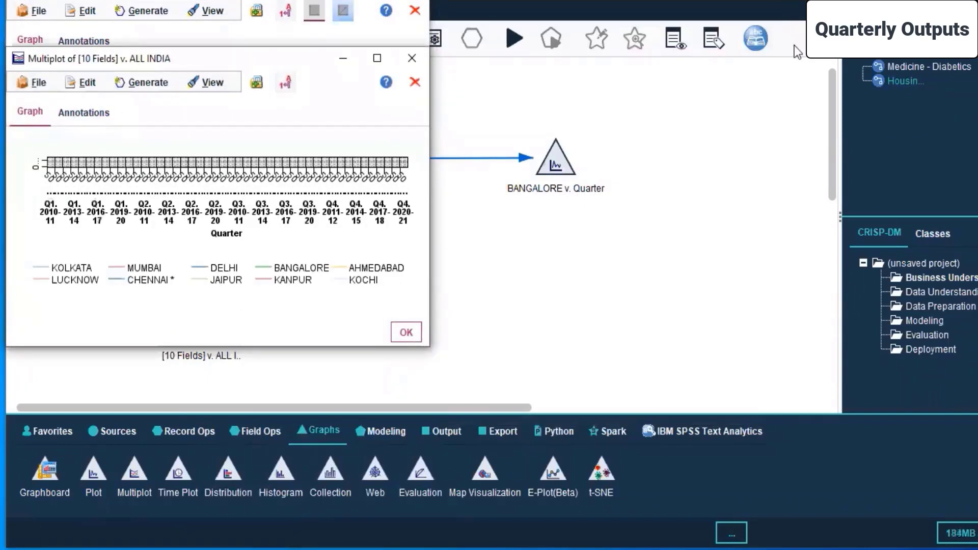
drag(268, 63, 587, 33)
click(695, 31)
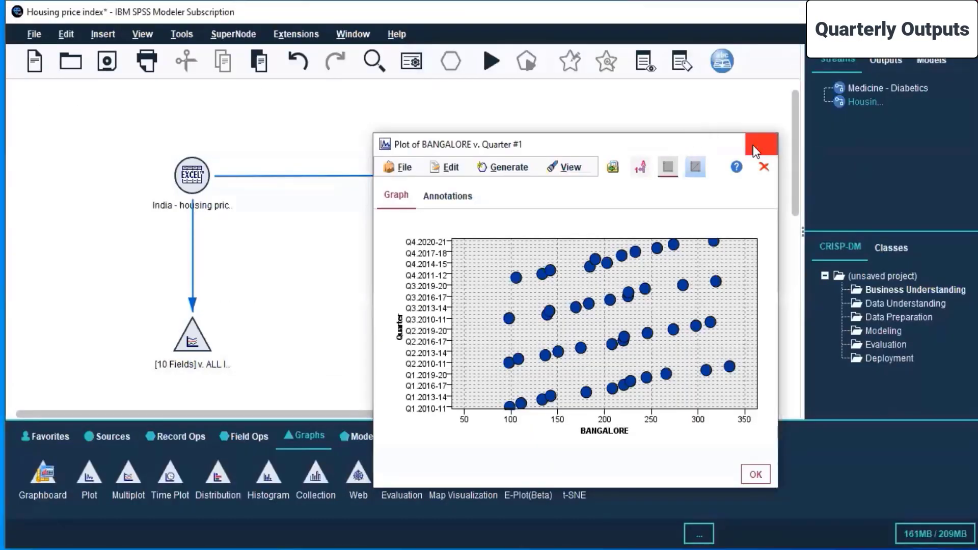
- Close the plot window and open the Multiplot node's settings, reviewing its tabs
click(755, 147)
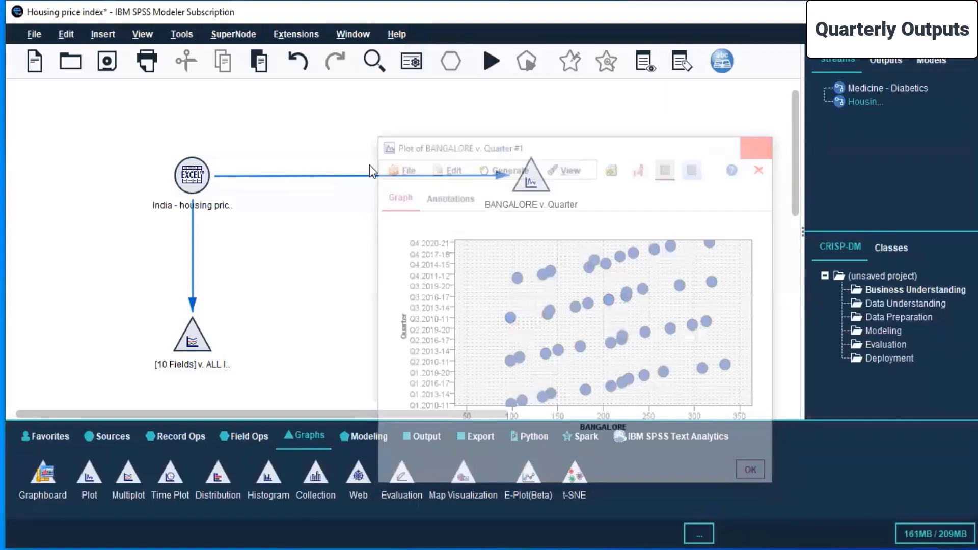
click(192, 176)
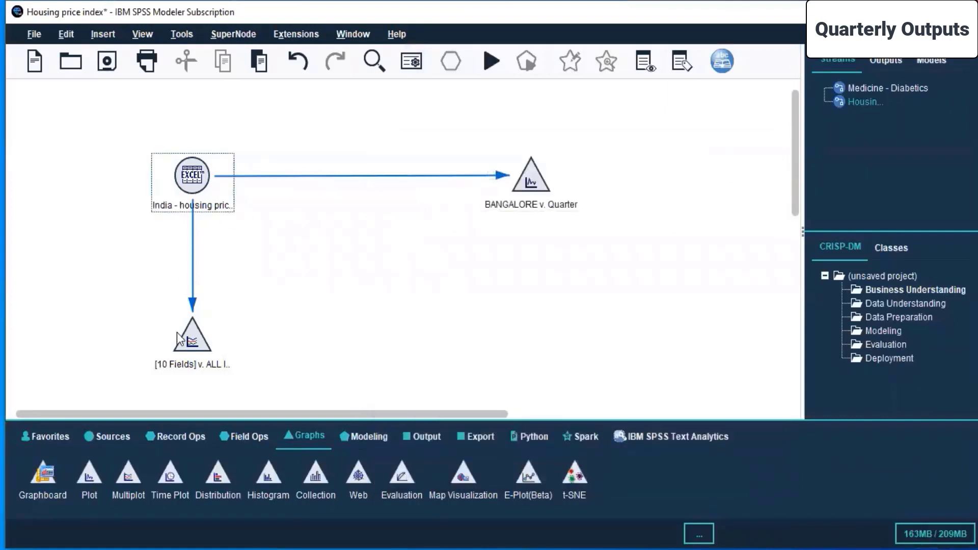
click(194, 342)
right_click(194, 341)
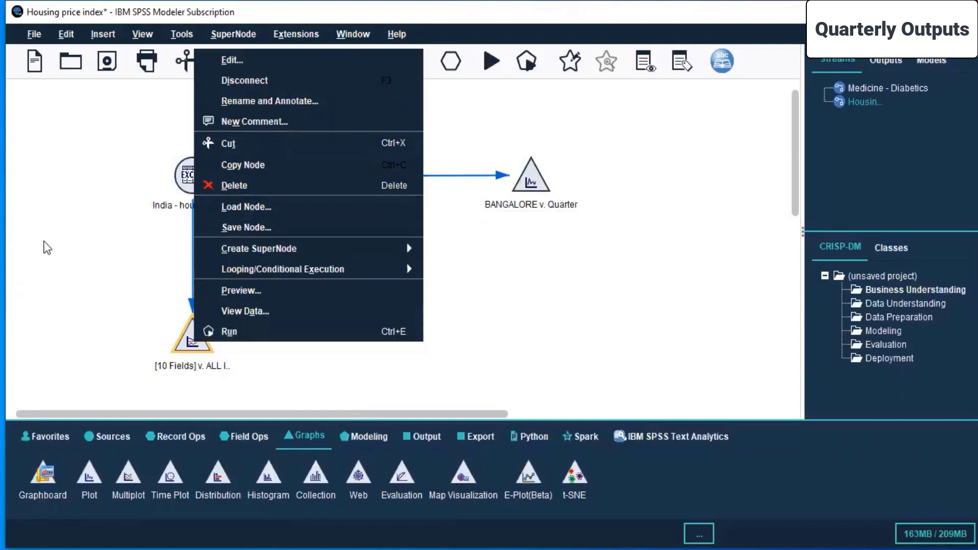
click(265, 61)
drag(421, 159, 430, 67)
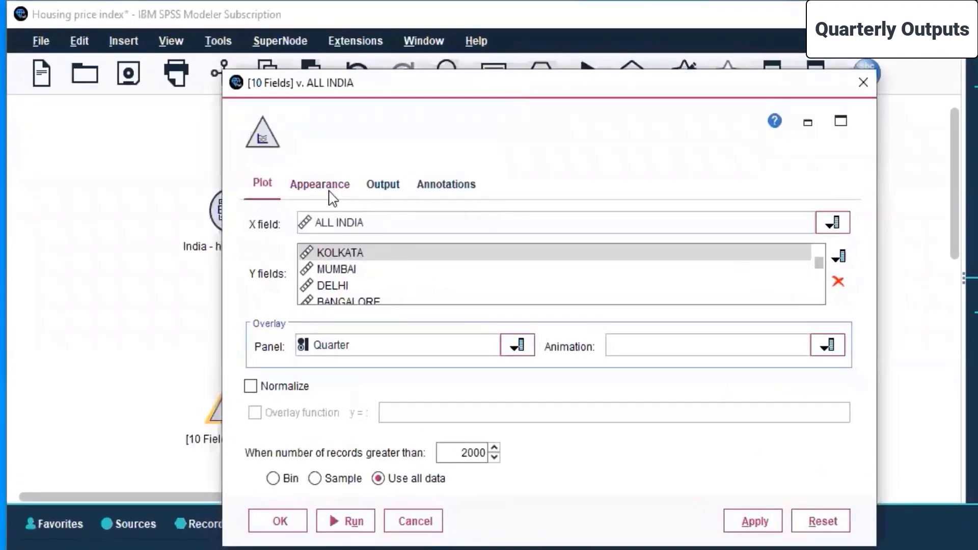
click(329, 193)
click(395, 191)
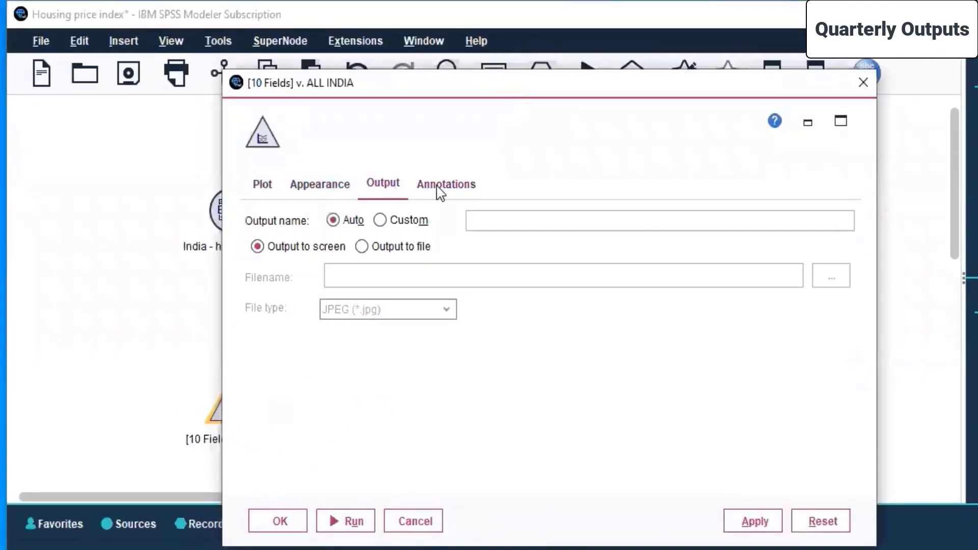
click(442, 192)
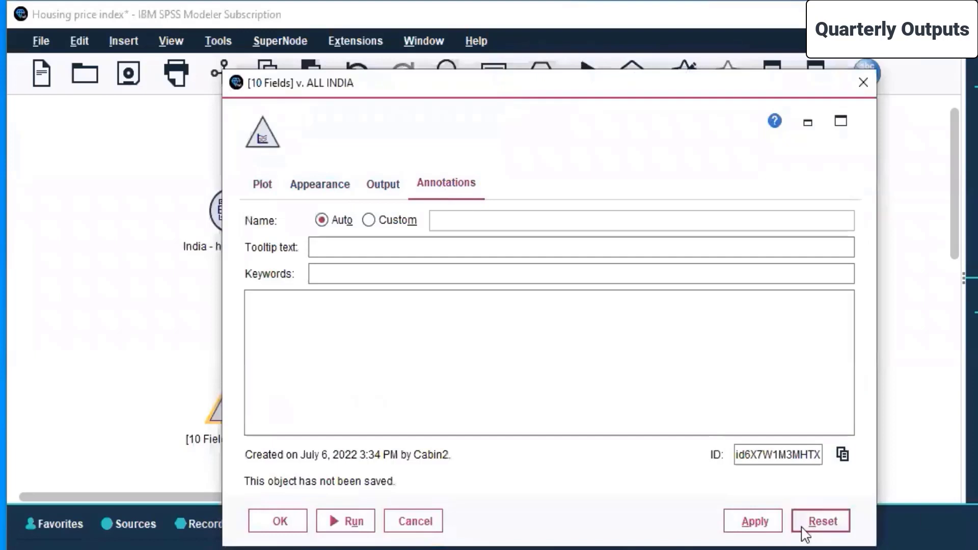
click(263, 185)
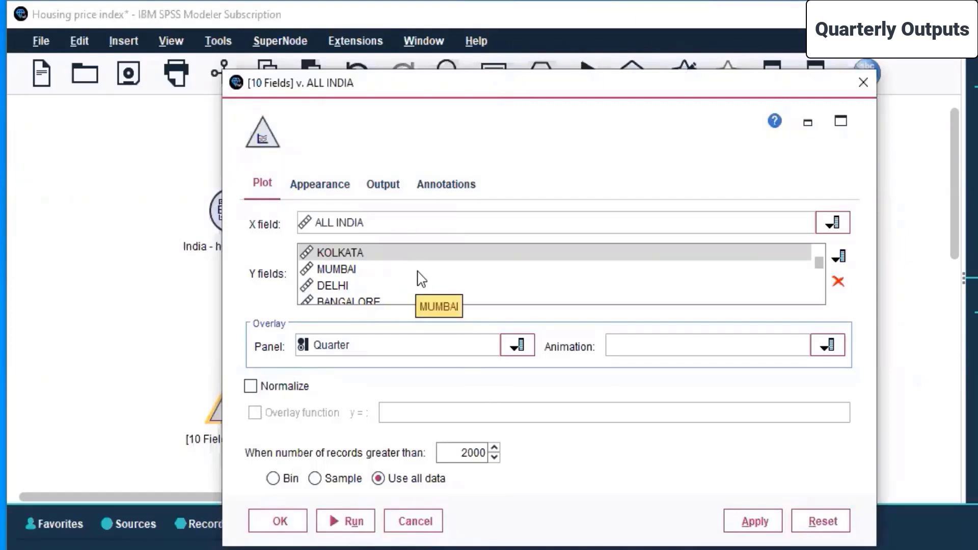
- Cut the Y fields down to KOCHI, add AHMEDABAD, apply, and run the multiplot
click(839, 280)
click(838, 281)
click(838, 282)
click(838, 281)
click(838, 281)
click(839, 281)
click(839, 281)
click(839, 281)
click(839, 281)
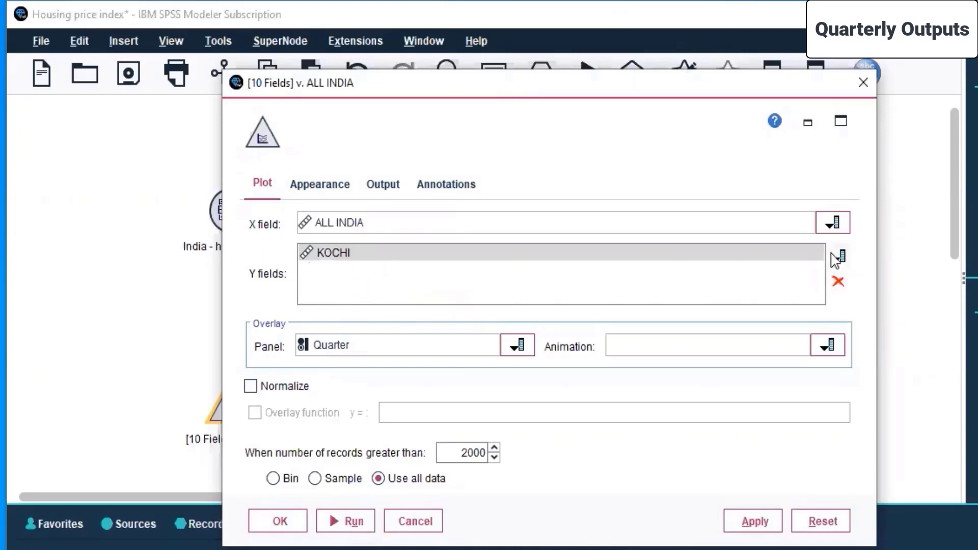
click(838, 256)
click(505, 253)
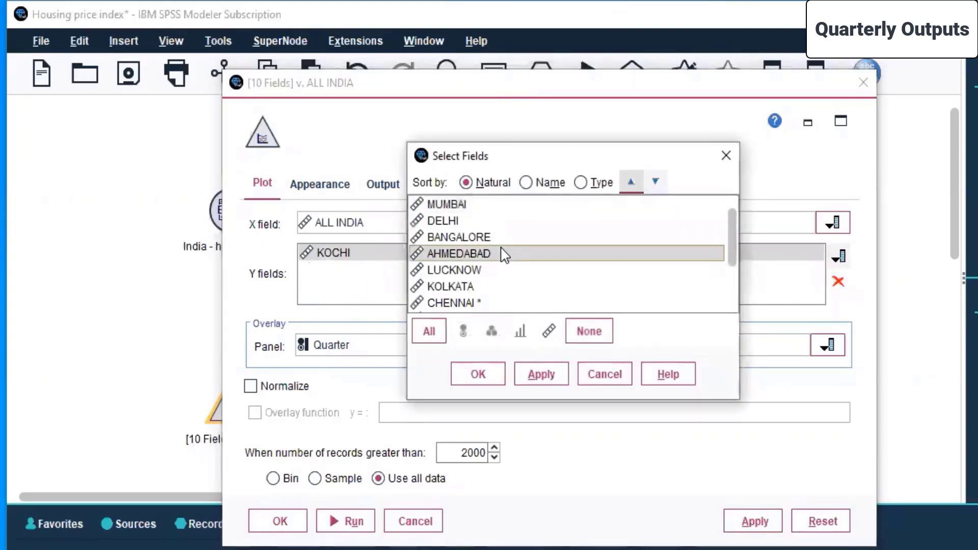
click(557, 375)
click(495, 382)
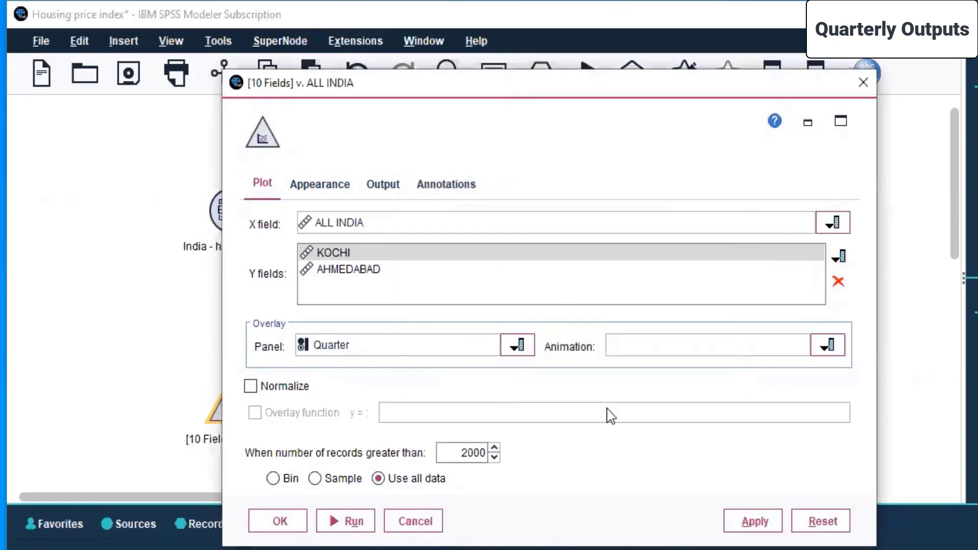
click(753, 521)
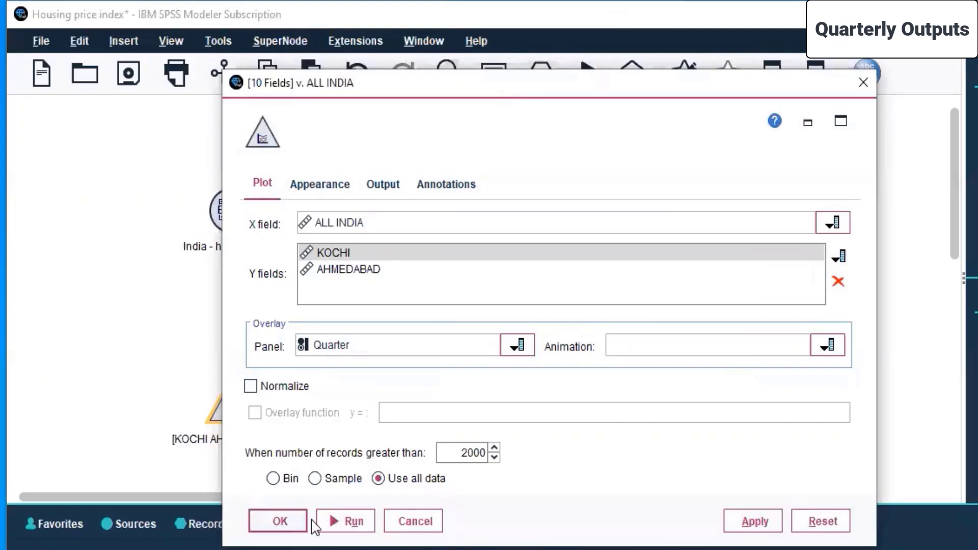
click(322, 524)
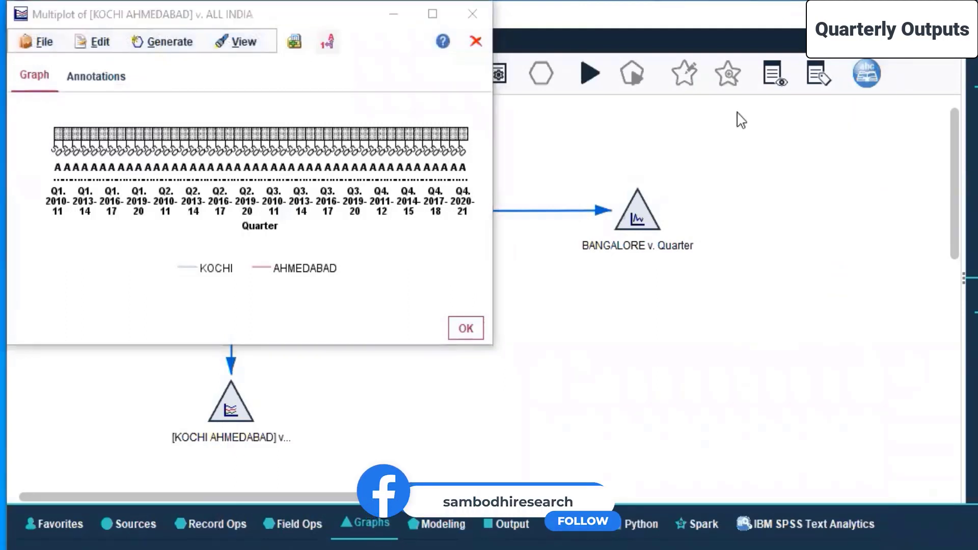
- Maximize the KOCHI and AHMEDABAD multiplot window, check Annotations, and return to the Graph tab
double_click(194, 11)
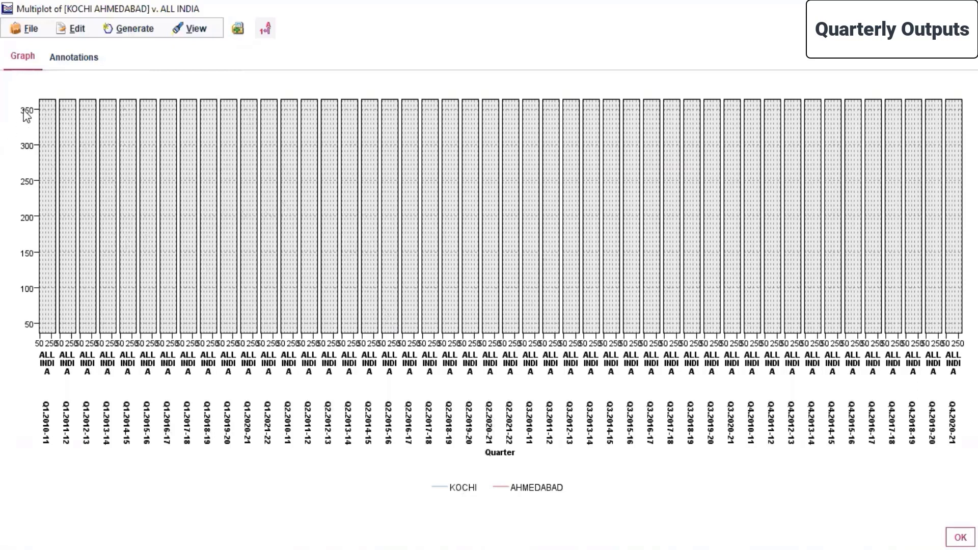
click(78, 59)
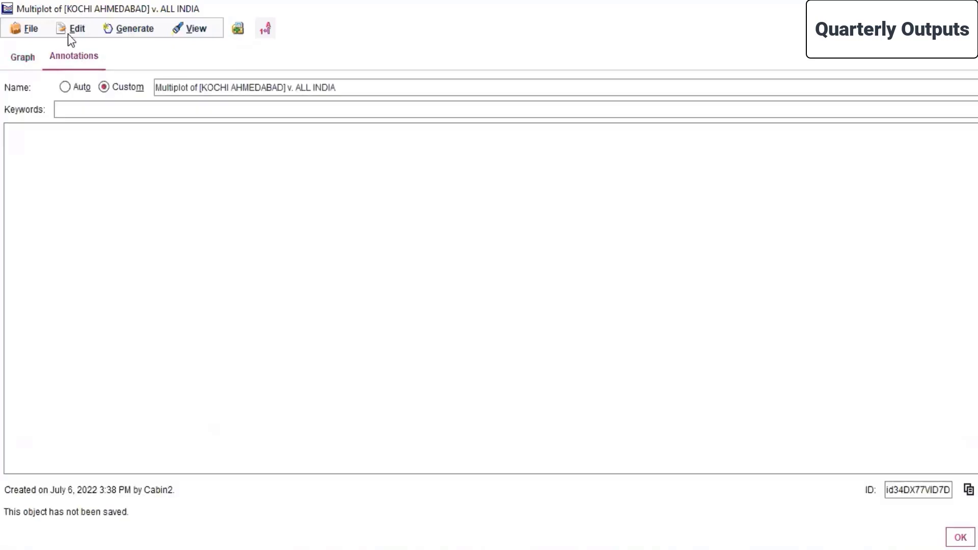
click(71, 30)
click(45, 28)
click(22, 56)
click(65, 31)
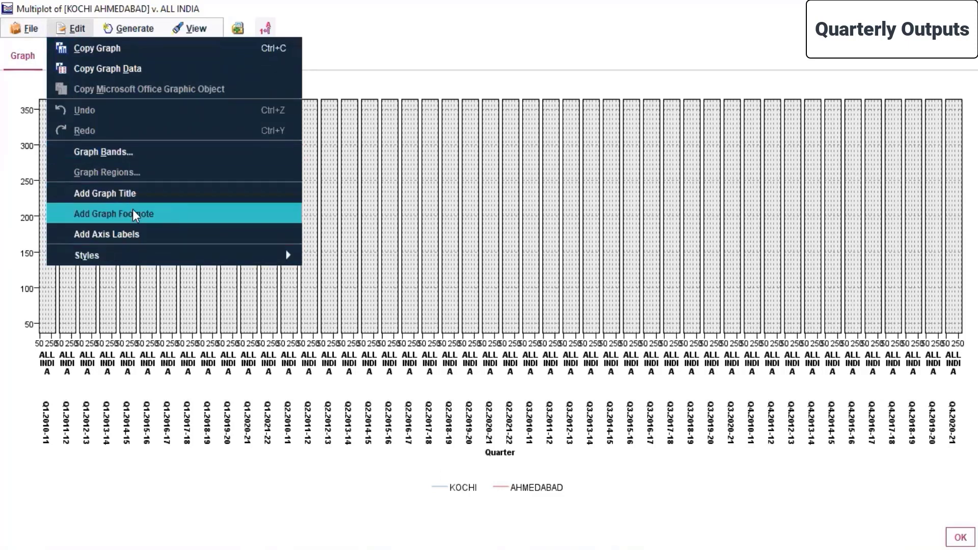
- Use Edit > Styles > Store Styles in Node, then cancel the Switch Stylesheet dialog
mouse_move(87, 259)
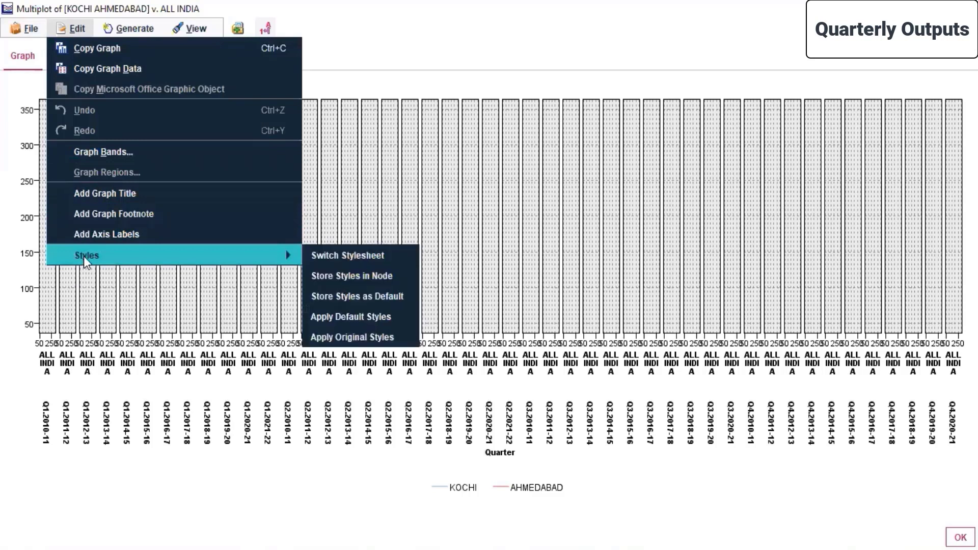
click(384, 280)
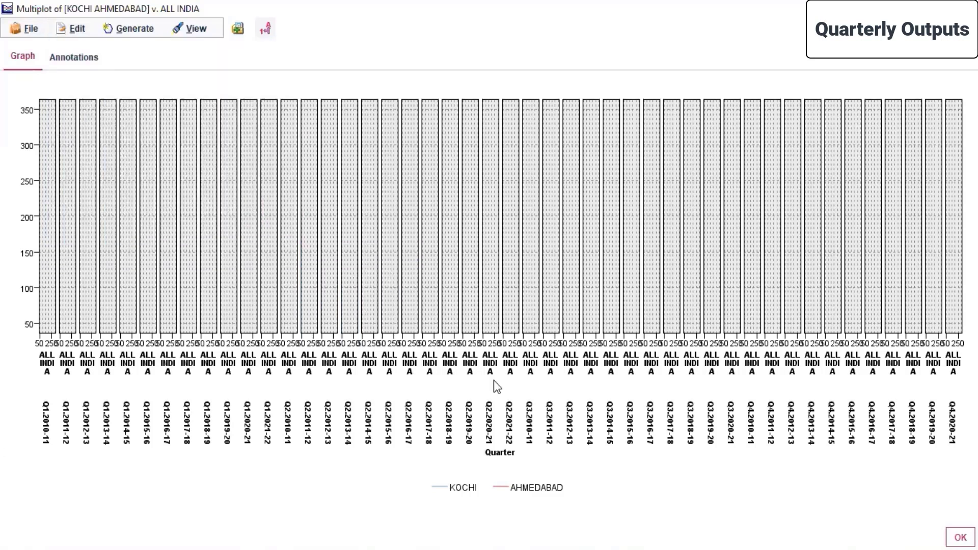
click(62, 32)
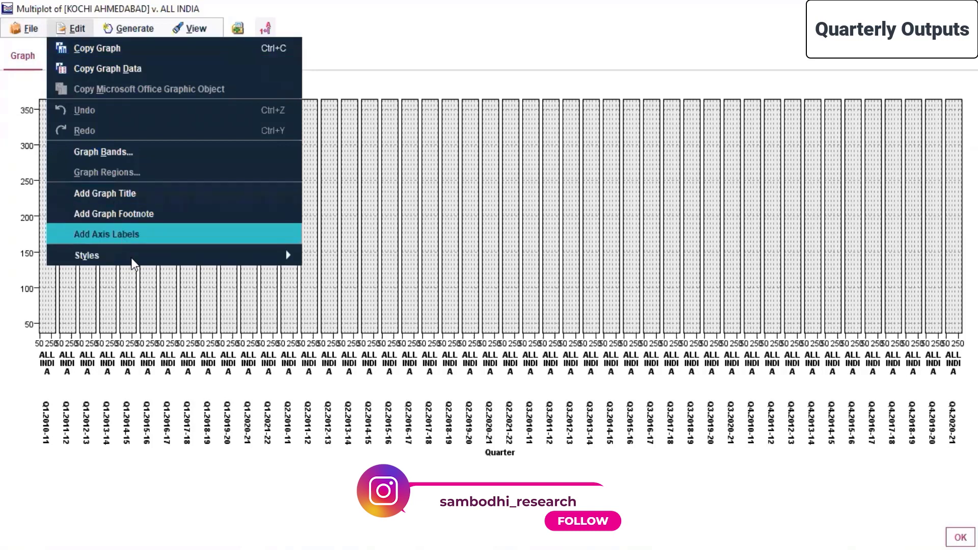
mouse_move(163, 261)
click(329, 257)
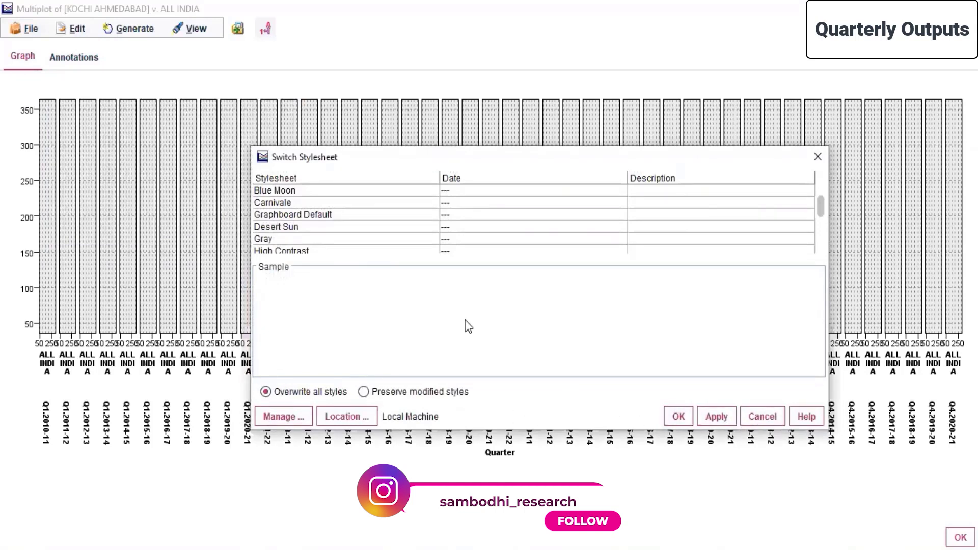
click(762, 417)
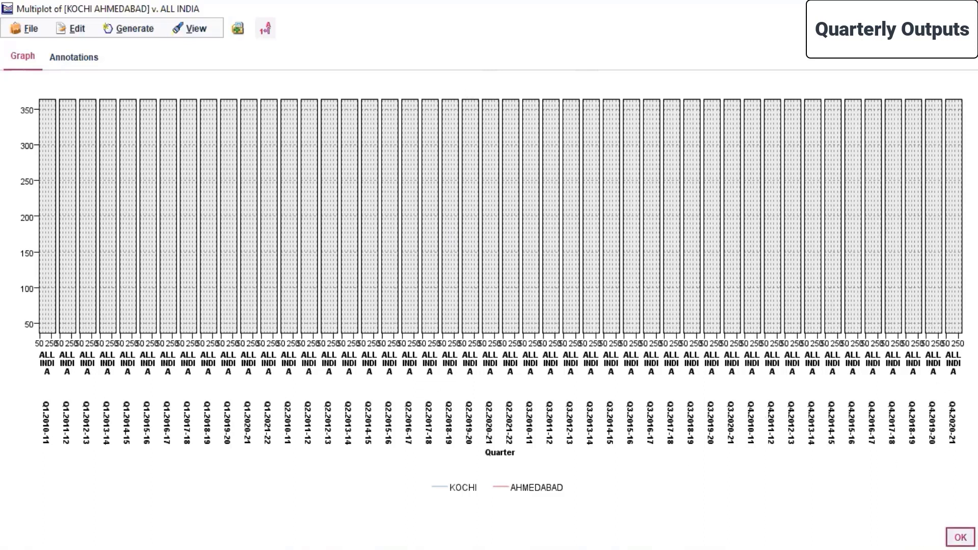
- Close the multiplot window and delete 'Plot of BANGALORE v. Quarter #1' from the Outputs tab
click(961, 537)
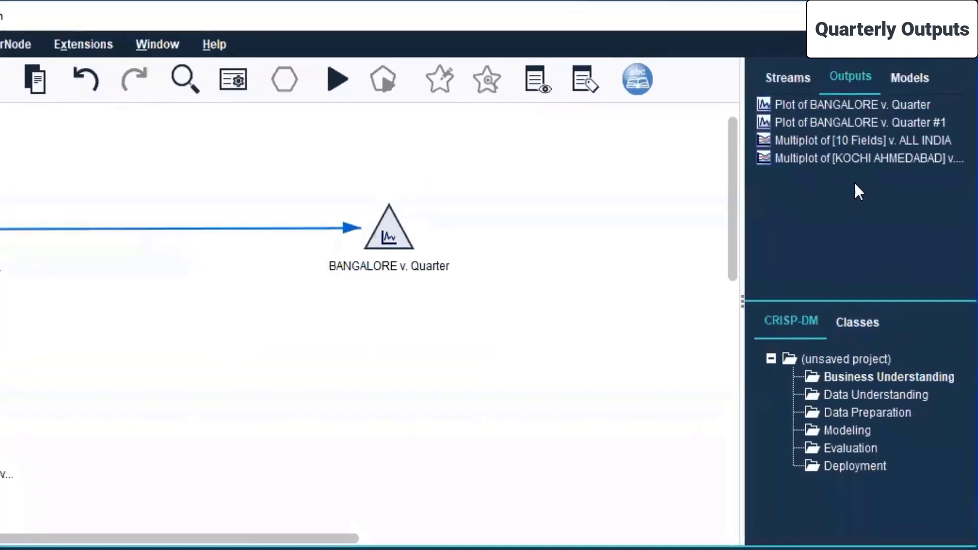
click(851, 122)
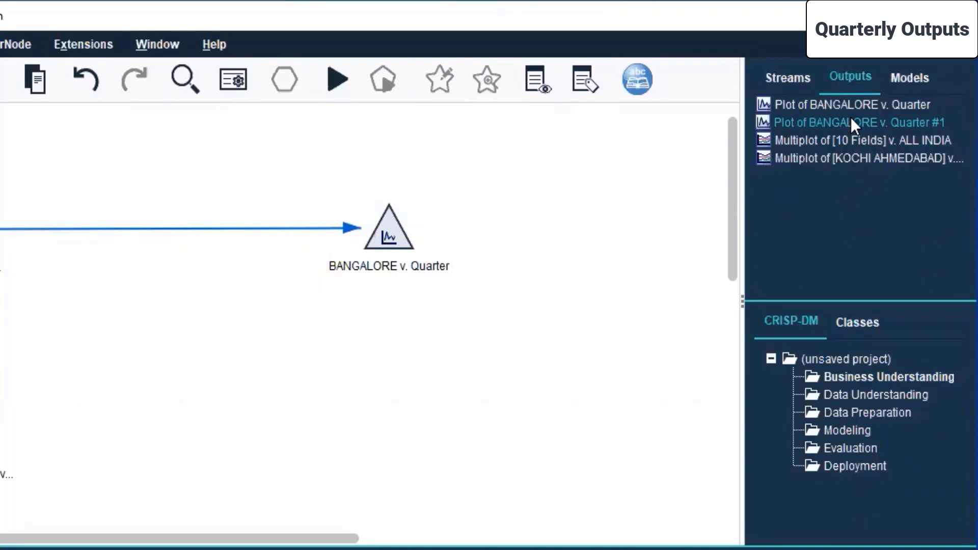
right_click(815, 122)
click(642, 269)
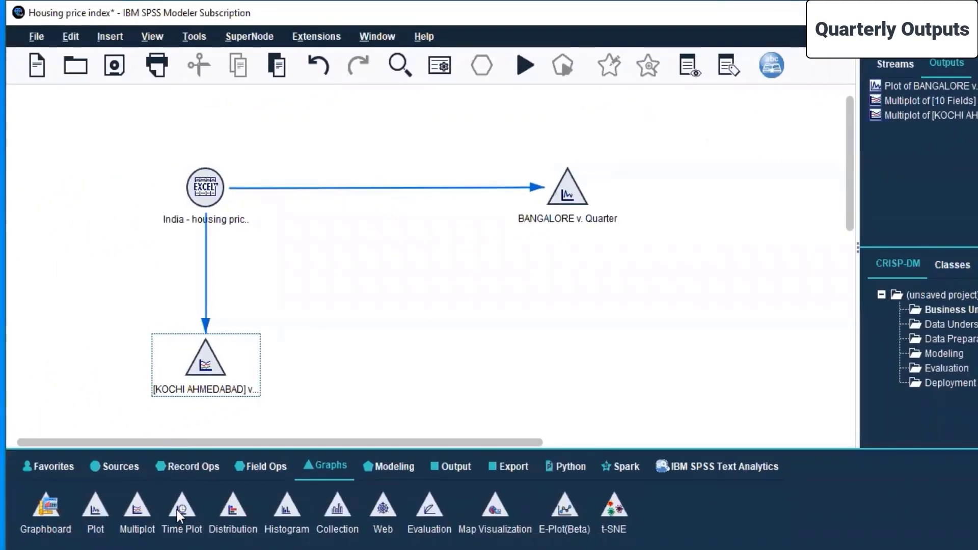
drag(180, 509, 486, 350)
double_click(486, 338)
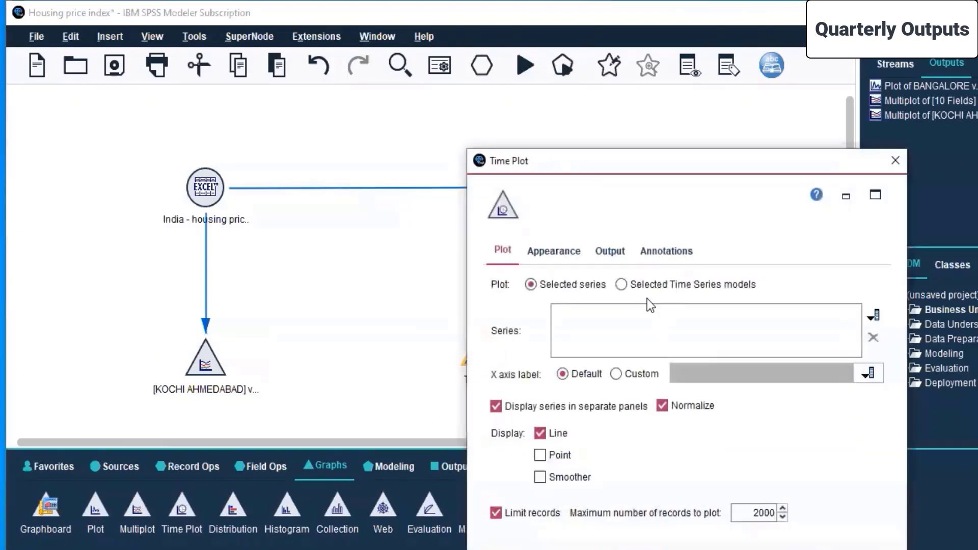
click(874, 315)
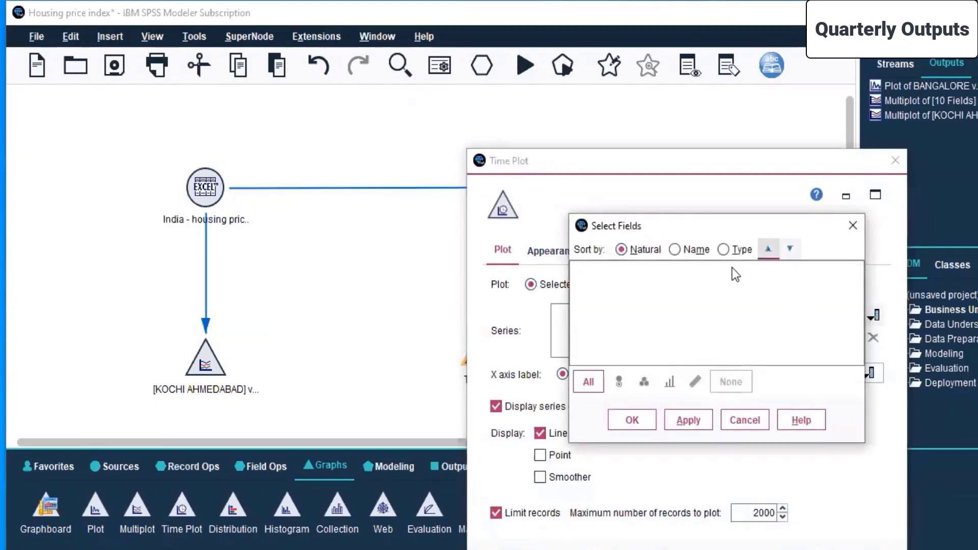
click(749, 420)
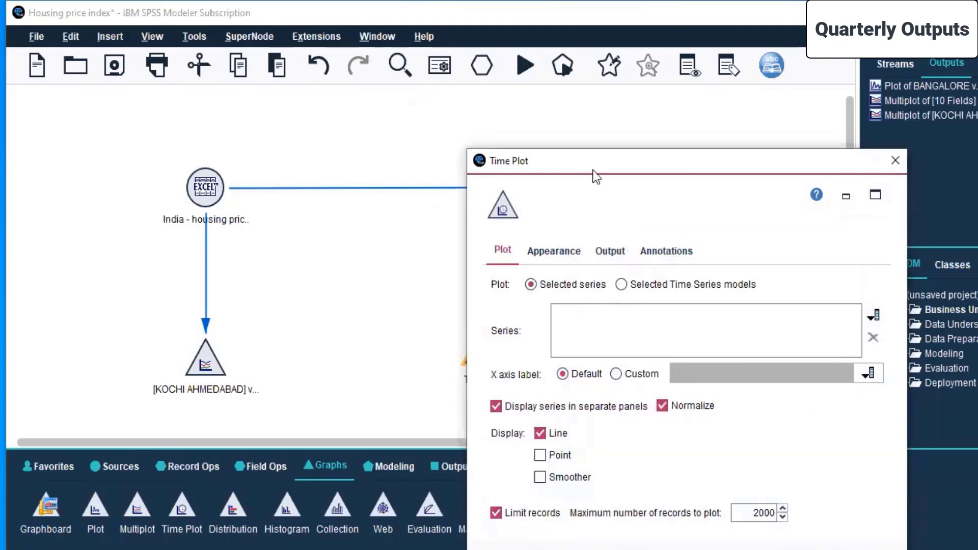
drag(593, 170, 505, 83)
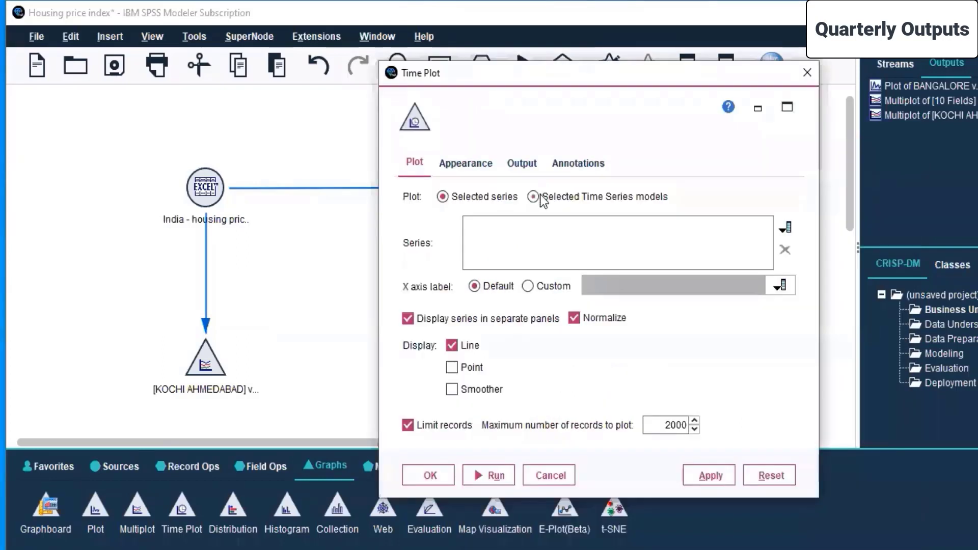
click(535, 197)
click(785, 227)
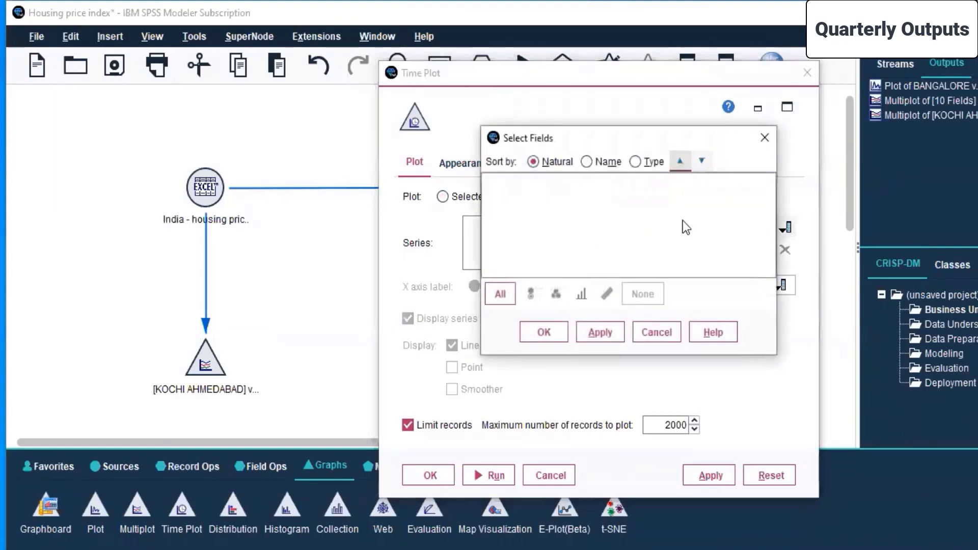
click(612, 162)
click(635, 161)
click(661, 332)
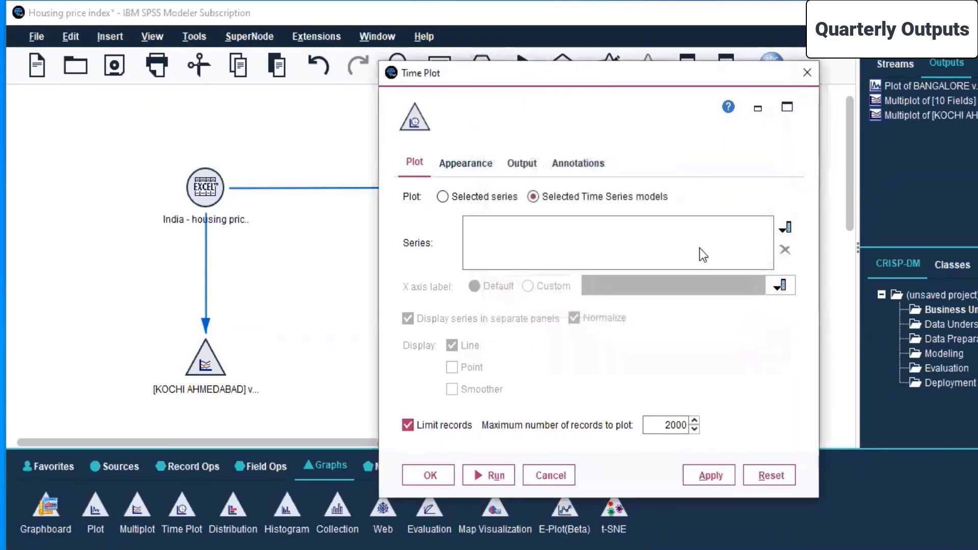
click(805, 72)
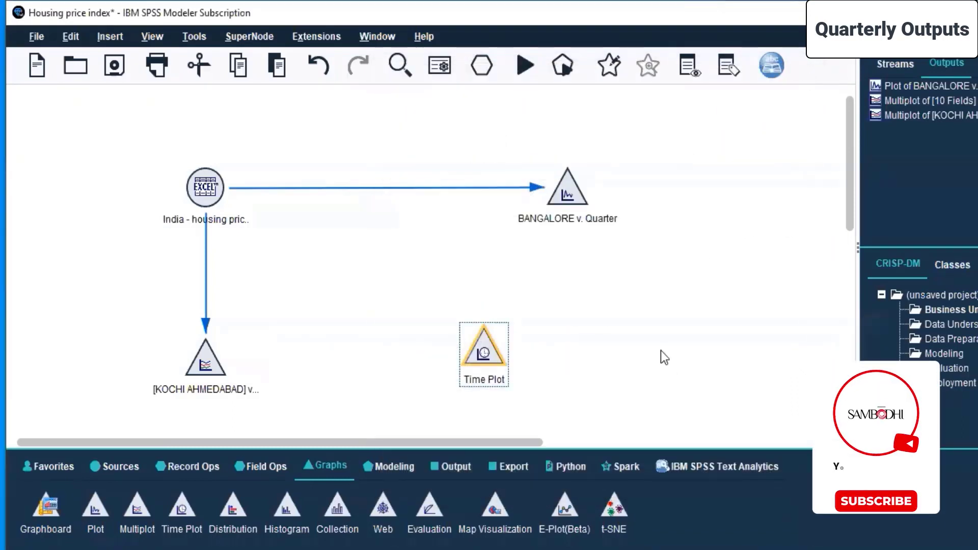
right_click(485, 353)
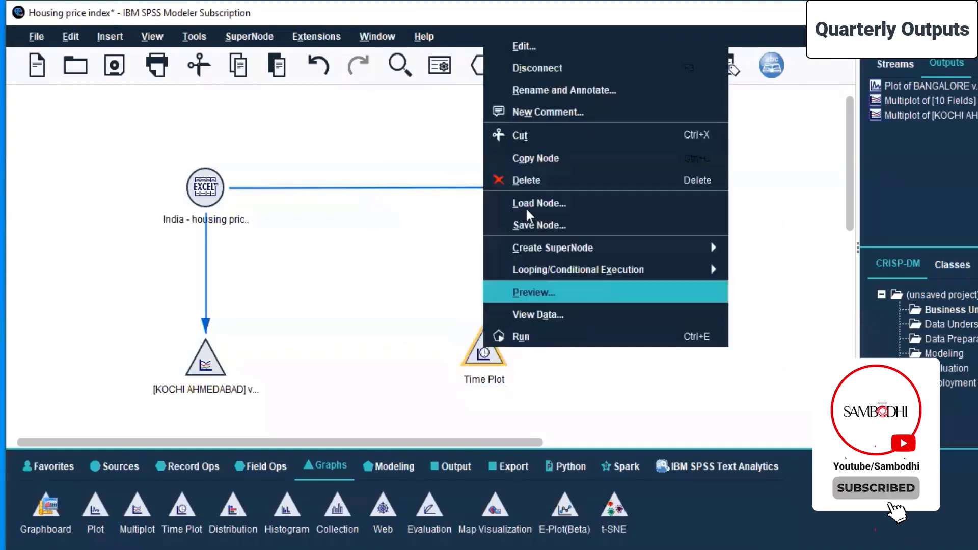
click(521, 183)
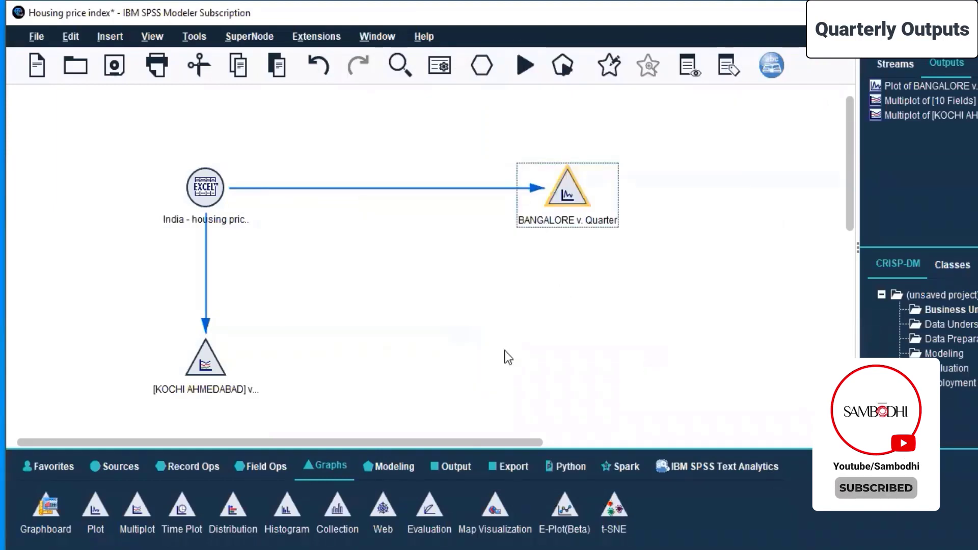
- Add a Histogram node linked to the source and place it below the BANGALORE plot
click(285, 503)
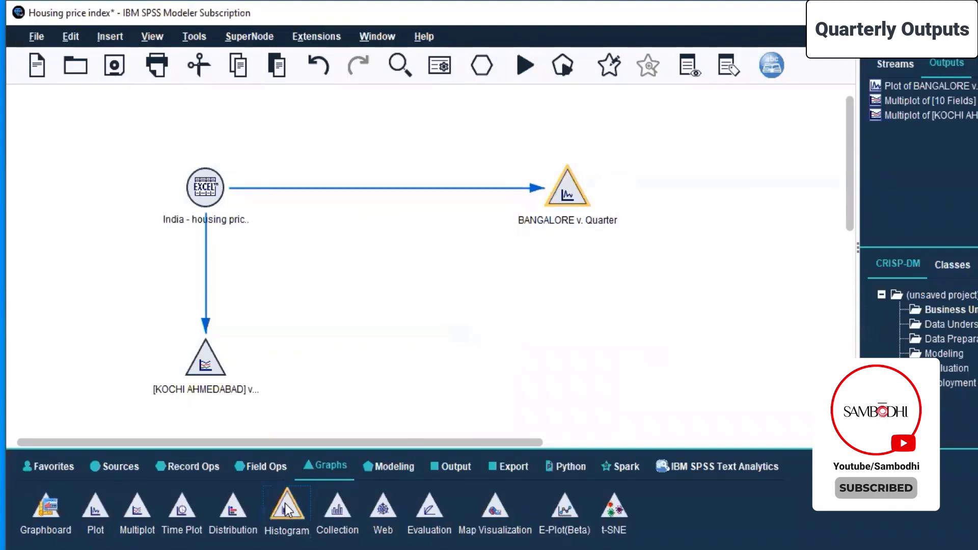
double_click(285, 504)
drag(281, 224, 549, 348)
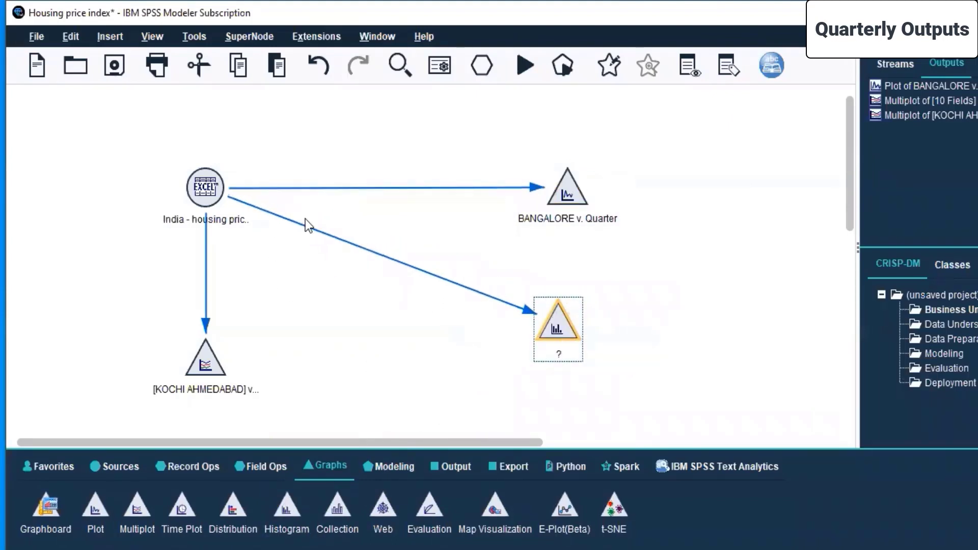
- Set the histogram's Field to ALL INDIA and accept the settings
right_click(552, 322)
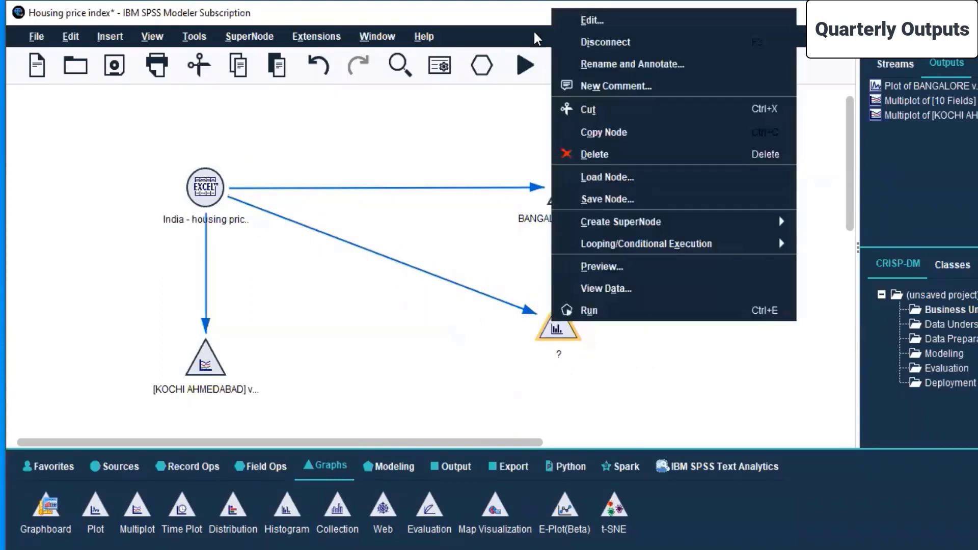
click(576, 31)
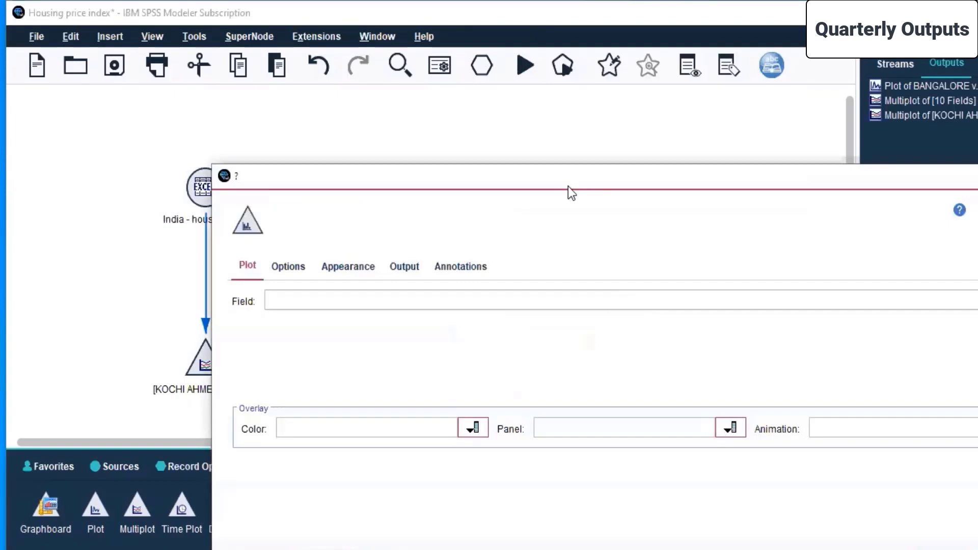
click(968, 196)
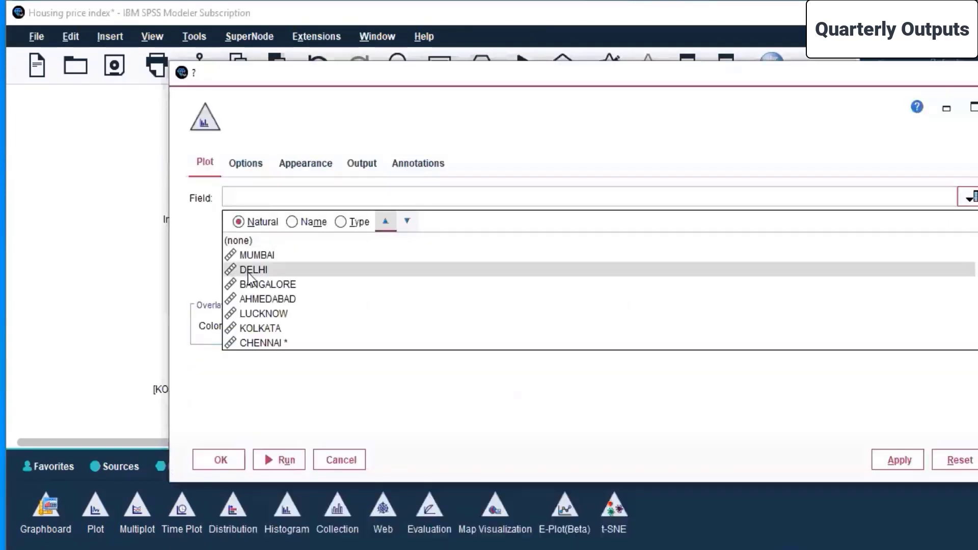
scroll(261, 333, down, 2)
click(262, 338)
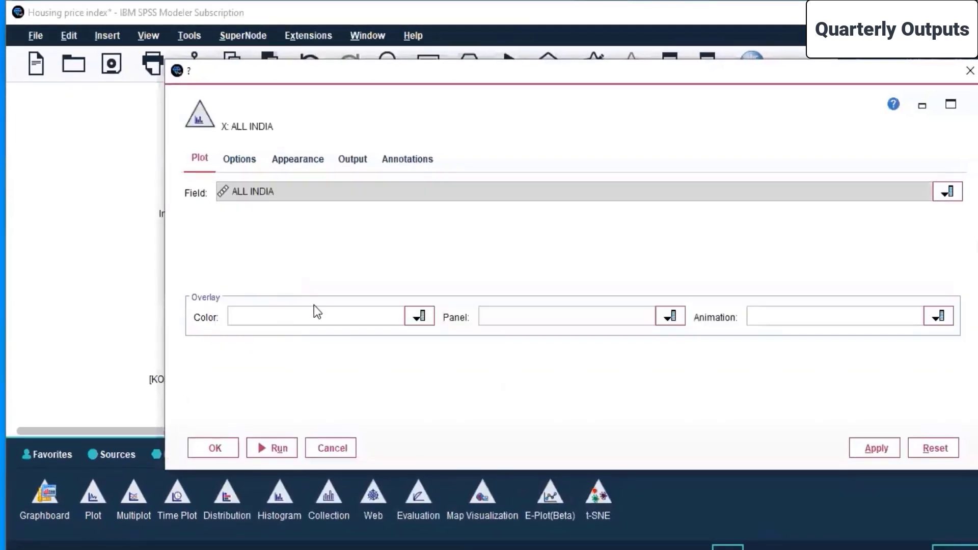
click(380, 324)
click(380, 325)
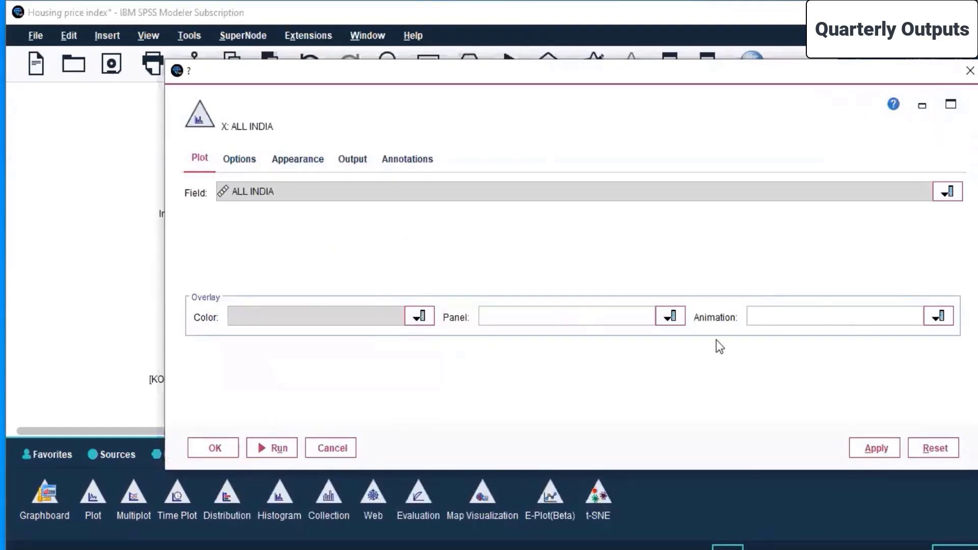
click(883, 448)
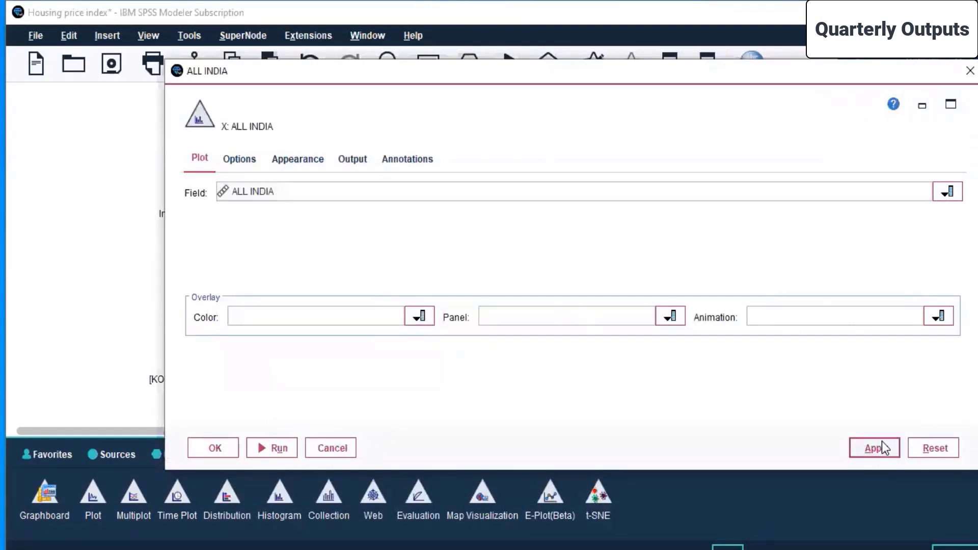
click(215, 448)
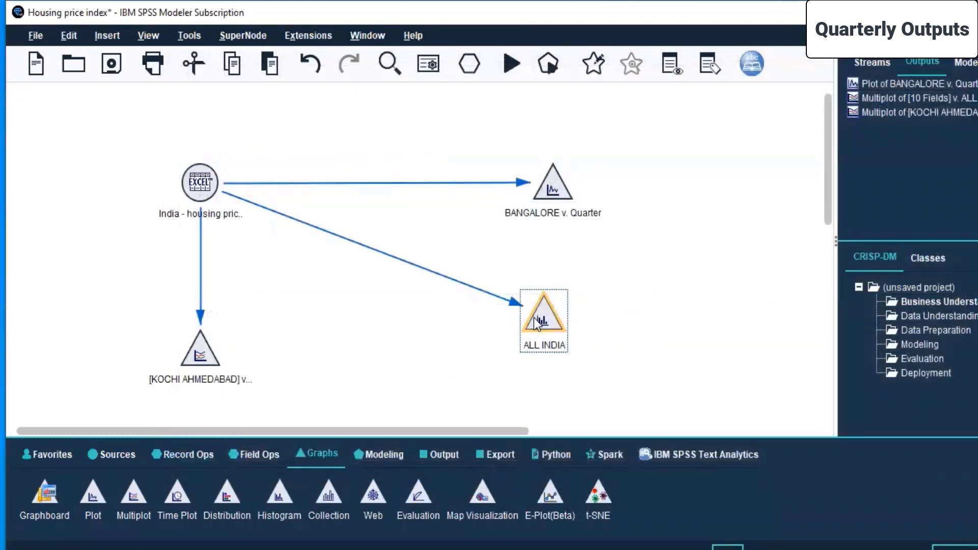
- Run the ALL INDIA histogram full-screen and inspect bars spanning about 95 to 290, peak count 5
right_click(534, 318)
click(568, 307)
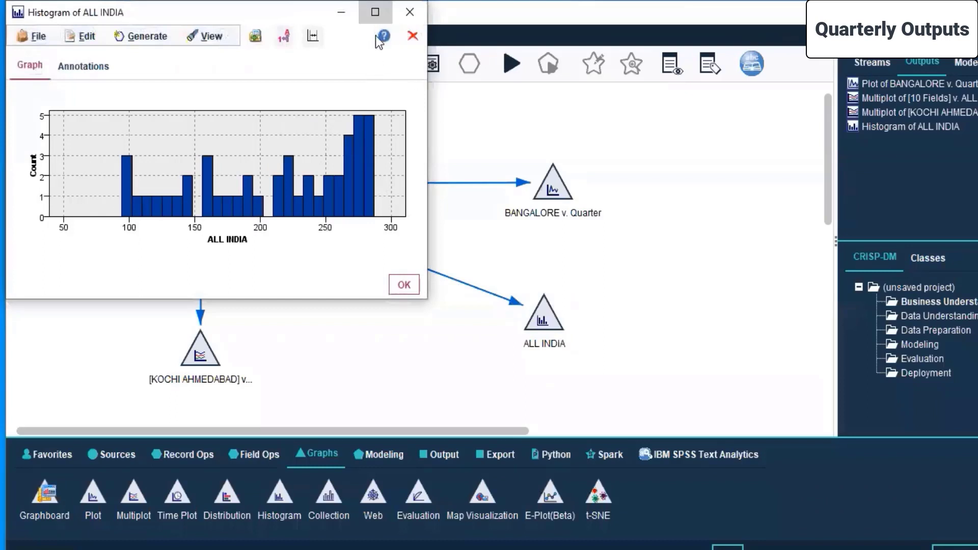
click(375, 12)
mouse_move(657, 435)
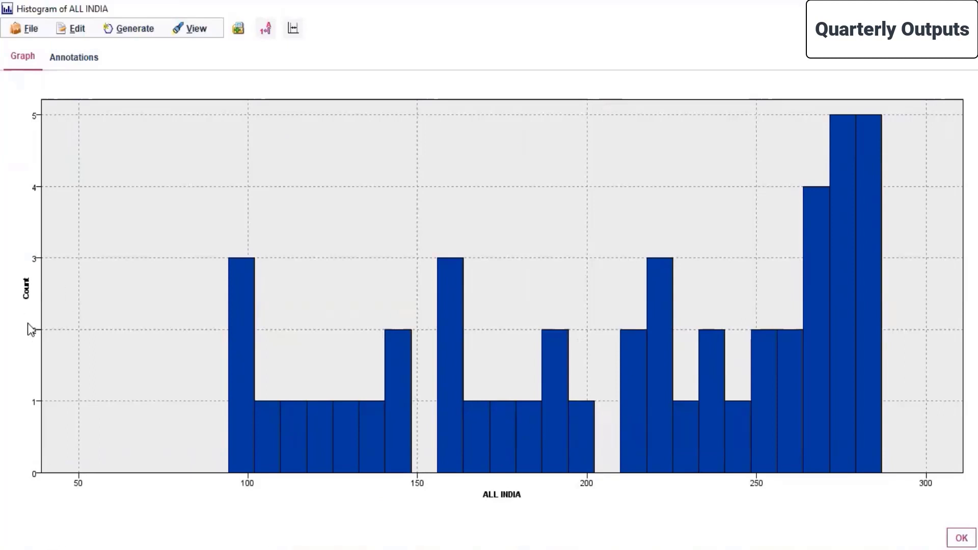
mouse_move(375, 461)
mouse_move(455, 424)
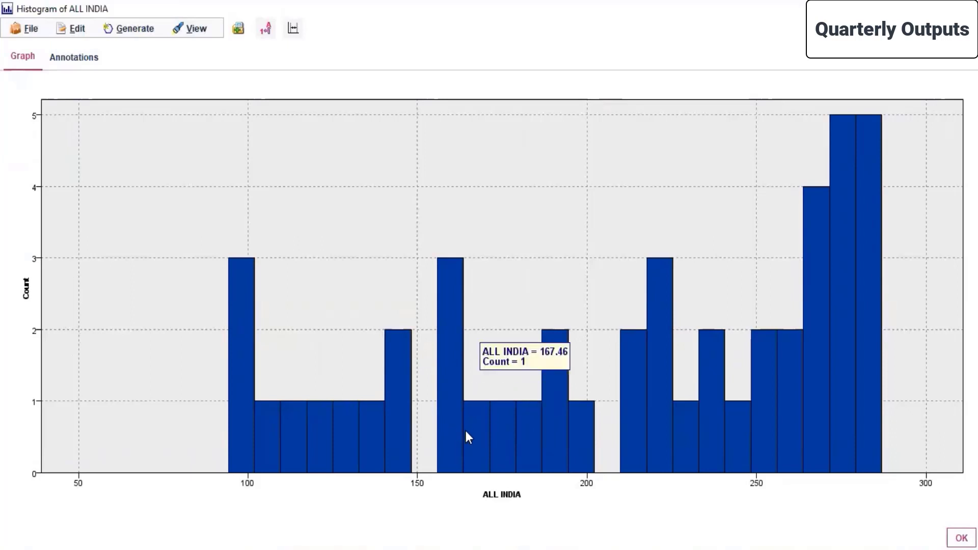
mouse_move(749, 409)
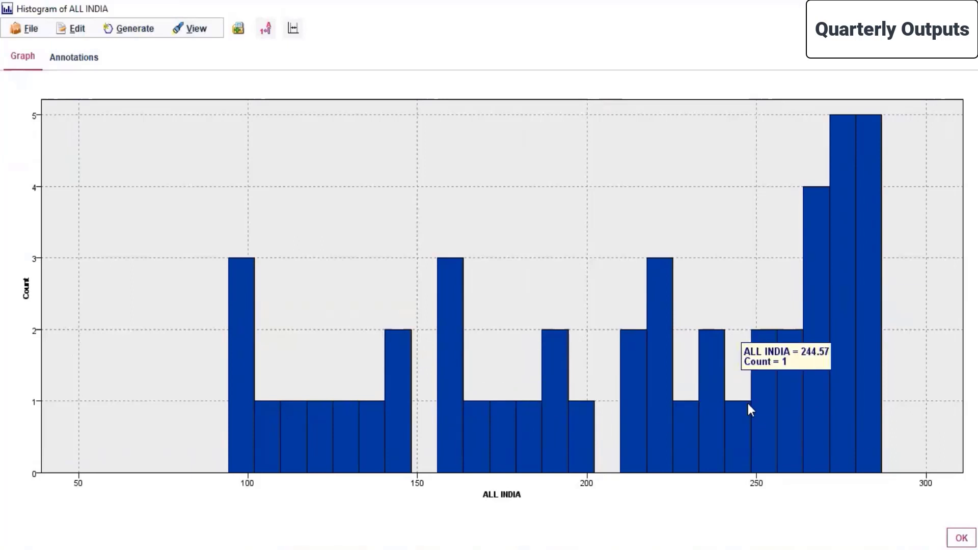
mouse_move(827, 332)
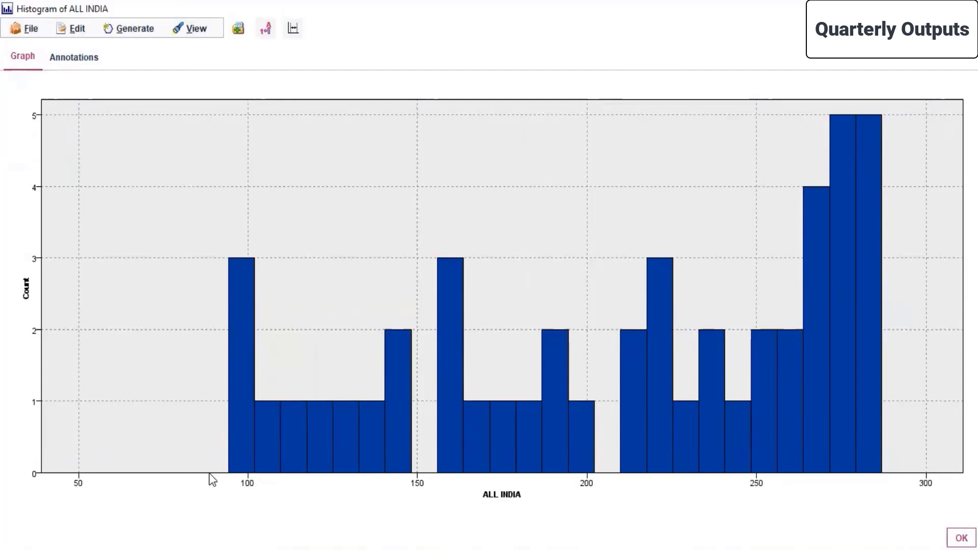
mouse_move(226, 434)
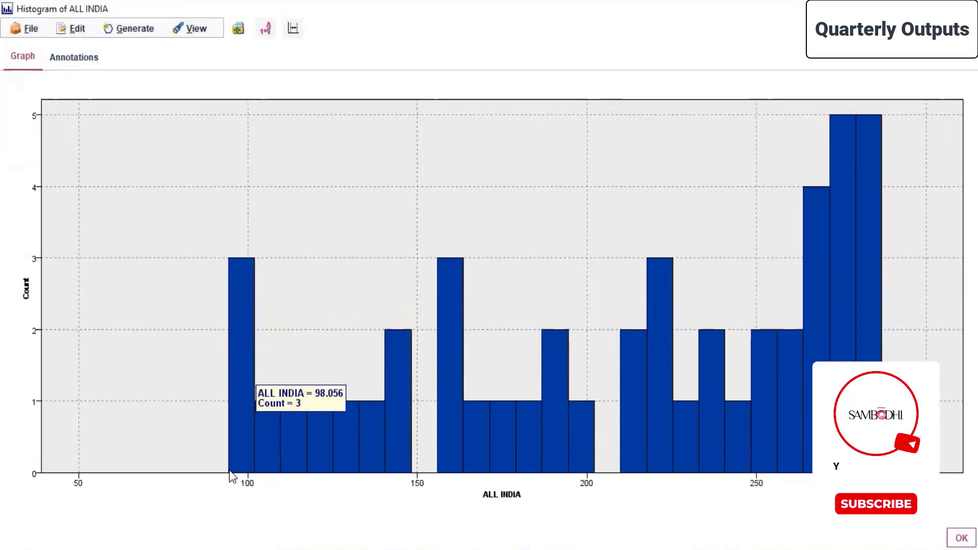
mouse_move(410, 463)
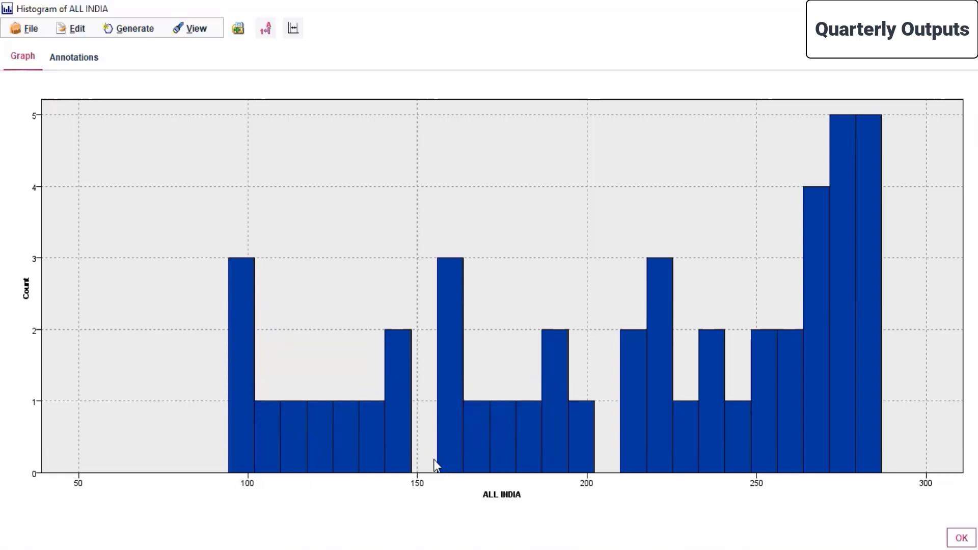
mouse_move(443, 470)
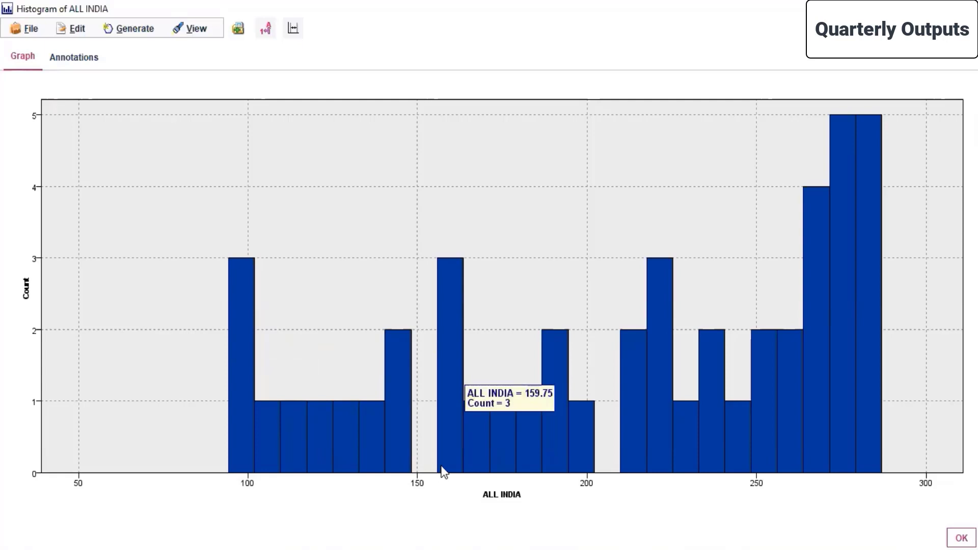
mouse_move(535, 455)
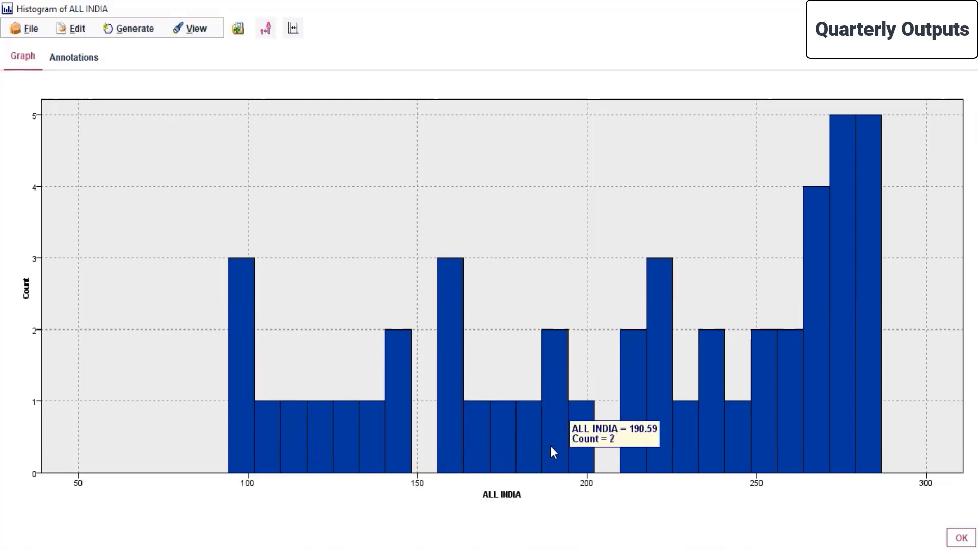
mouse_move(512, 444)
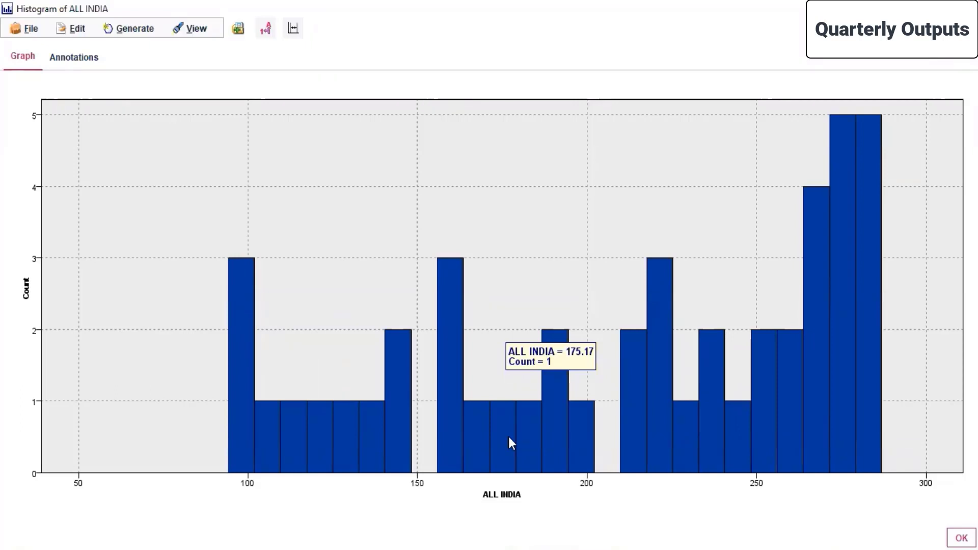
mouse_move(461, 357)
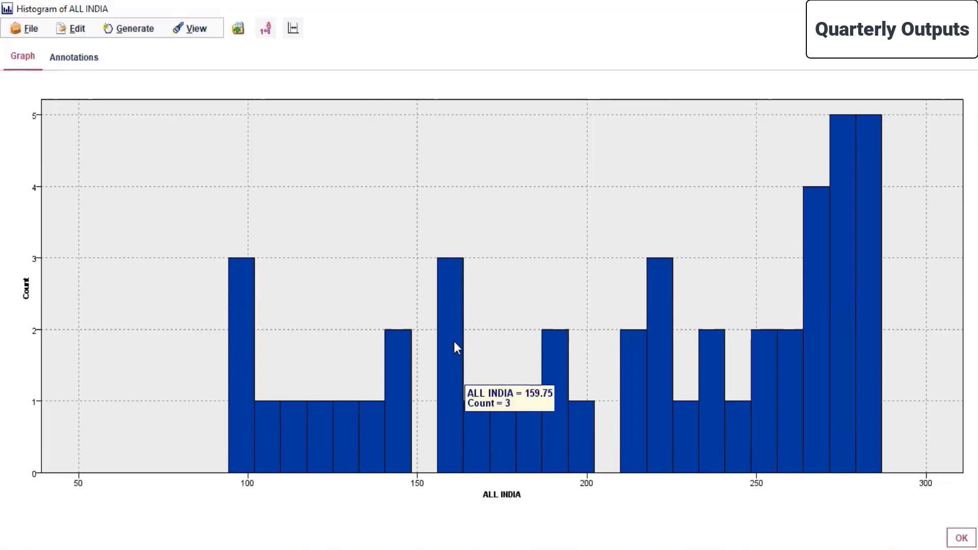
mouse_move(561, 345)
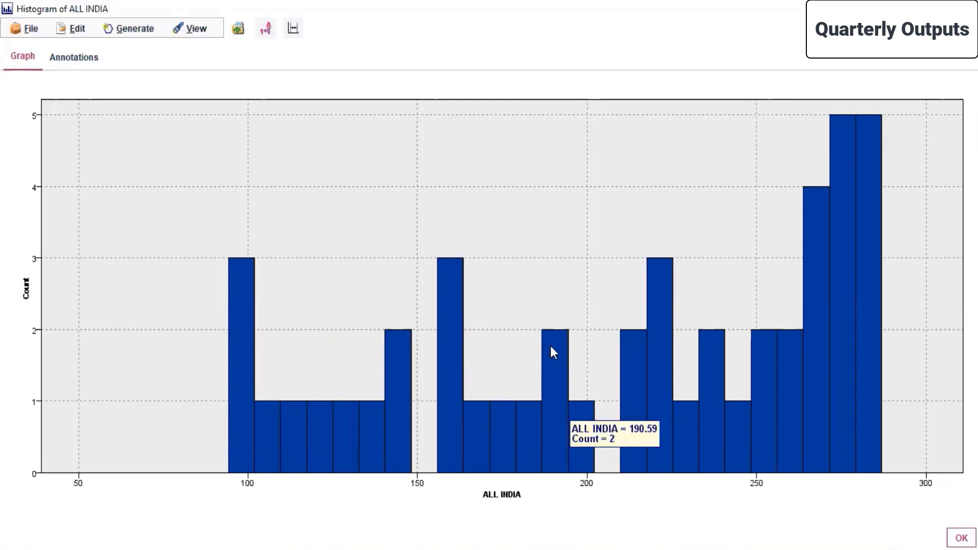
- Check the histogram's Annotations tab, then return to the Graph view
click(78, 58)
click(15, 59)
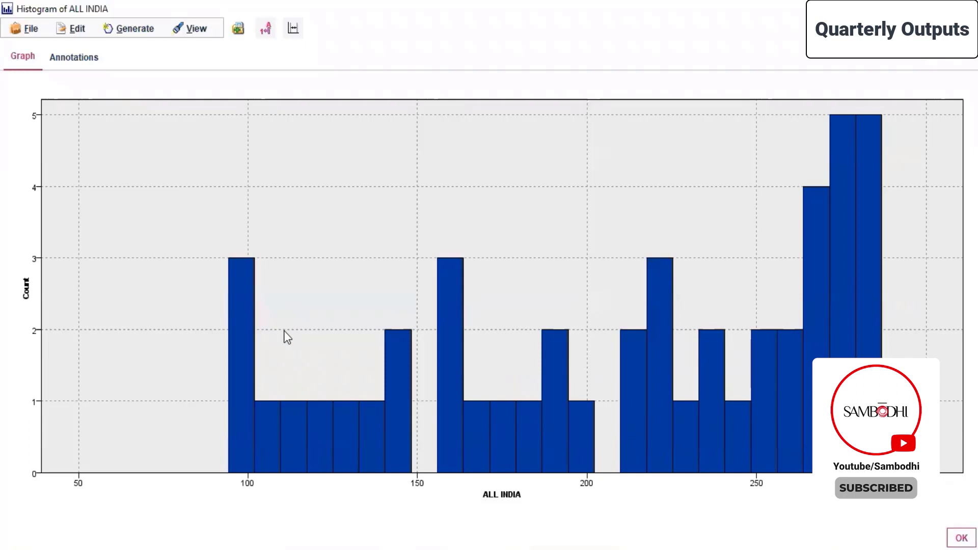
click(22, 32)
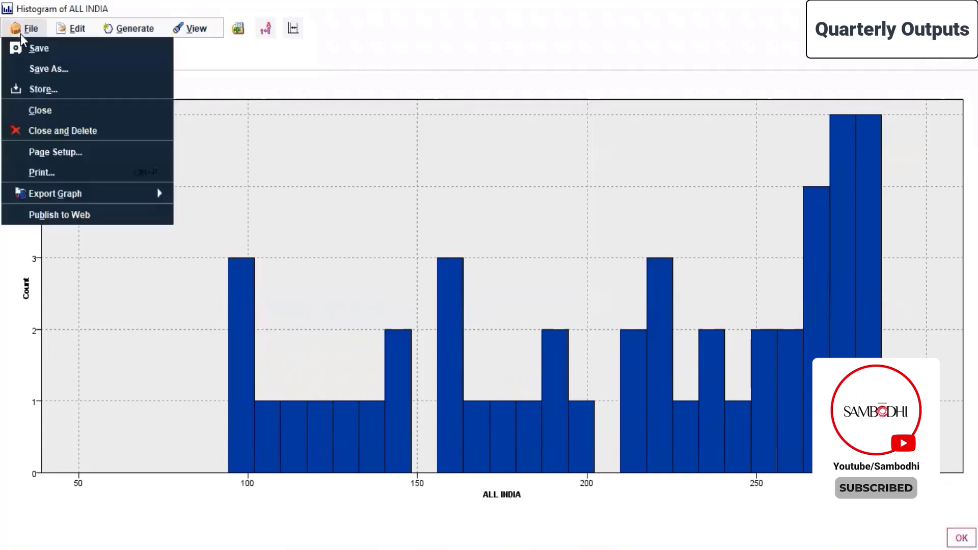
- Save the histogram output as 'Histogram of ALL INDIA' in Day 3 and close its window
click(42, 50)
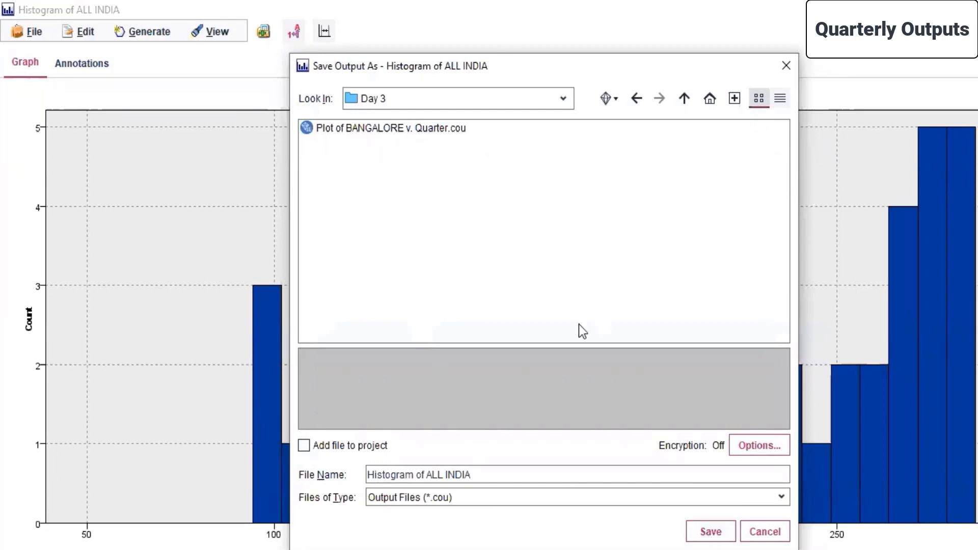
click(712, 531)
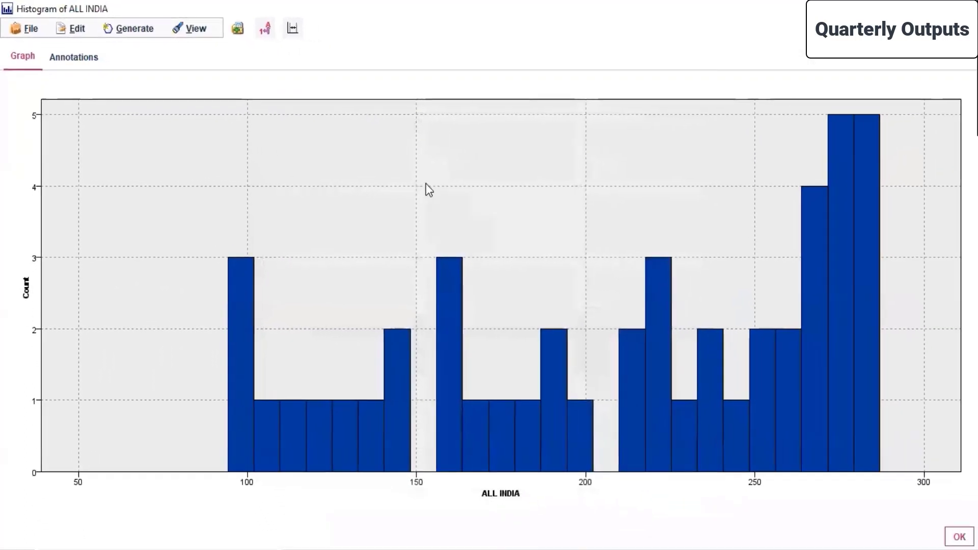
click(959, 536)
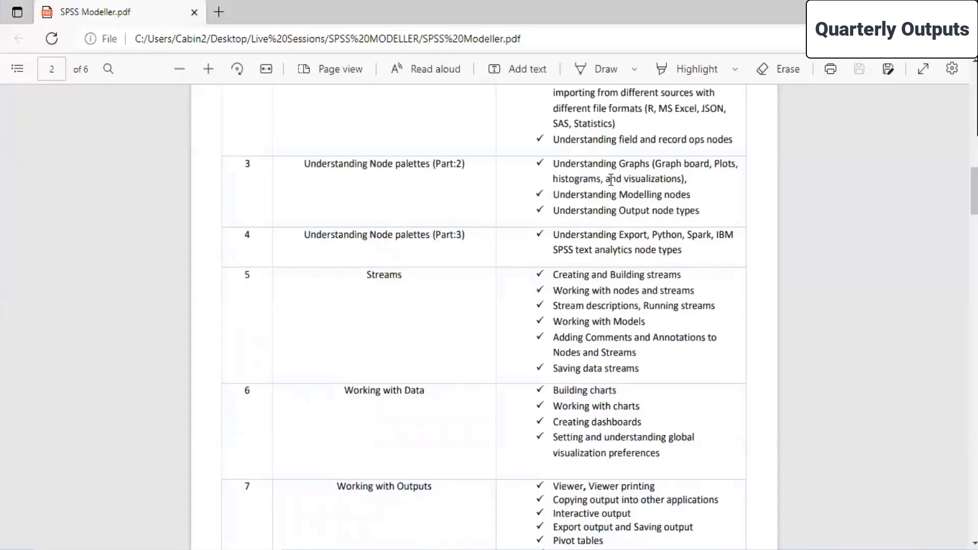
- Add a Map Visualization node and connect the Excel housing price source to it
drag(581, 179, 689, 181)
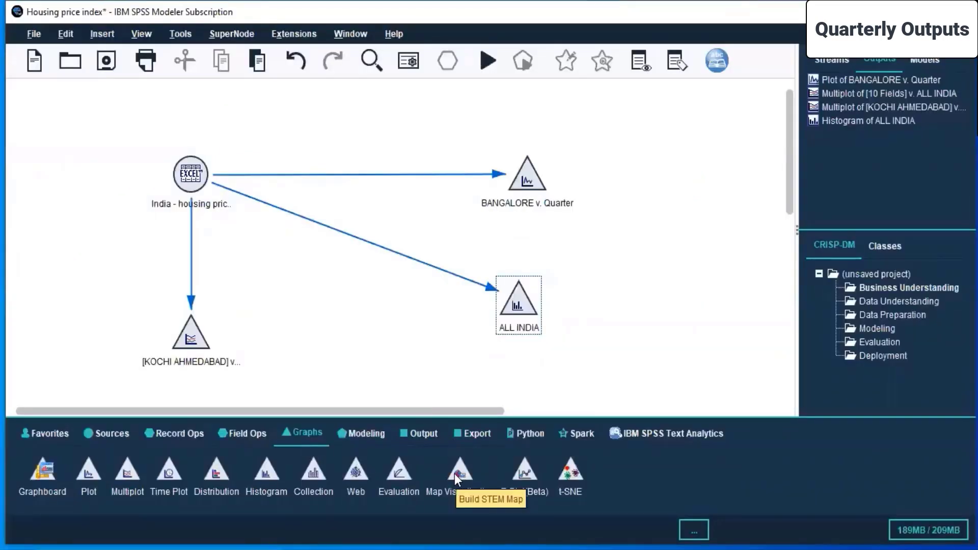
double_click(455, 474)
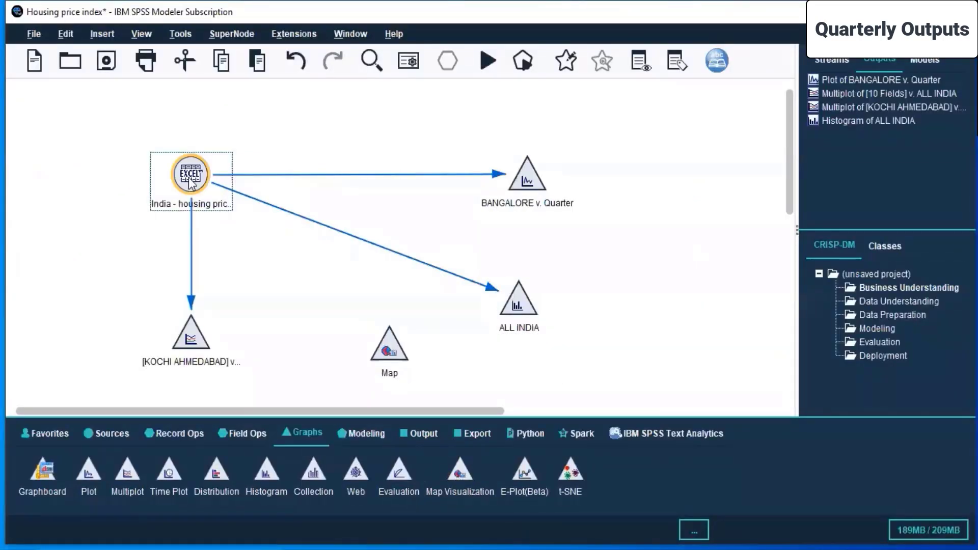
key(Delete)
right_click(189, 176)
click(255, 208)
click(388, 334)
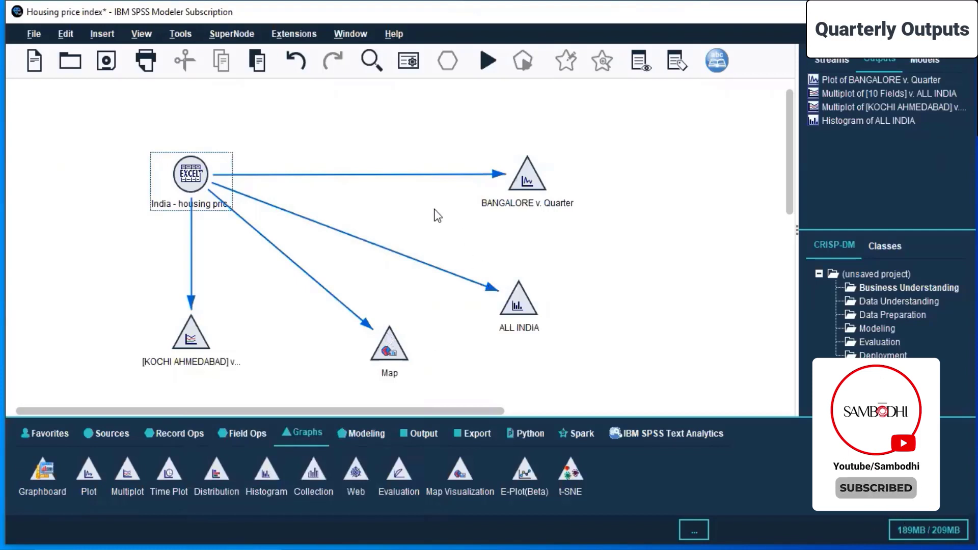
- Run the Map node, dismiss the geo-field error, and save the Housing price index stream
click(393, 346)
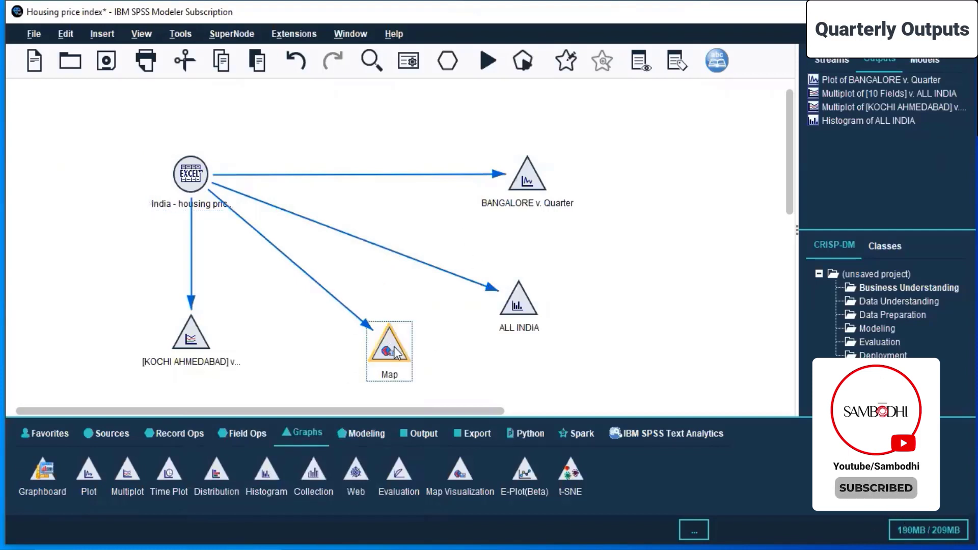
right_click(393, 346)
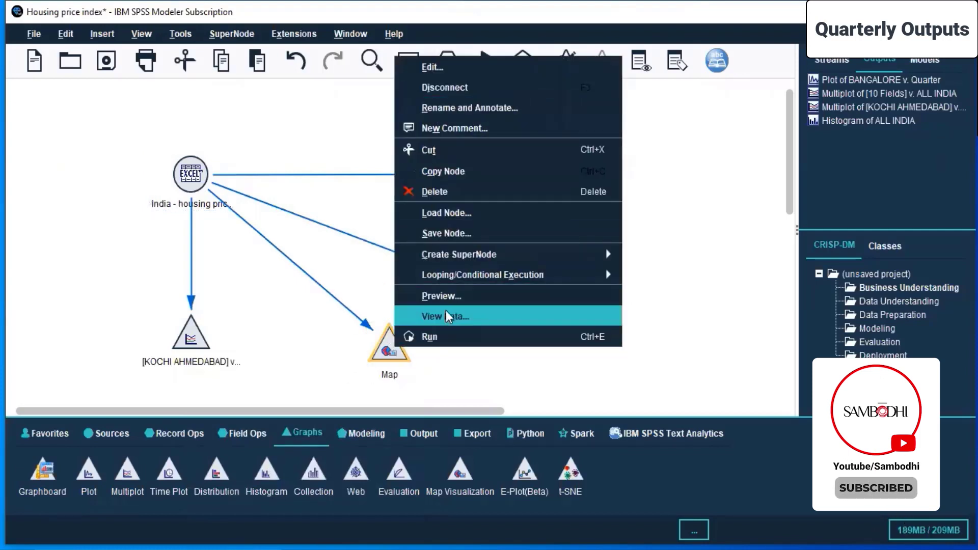
click(433, 336)
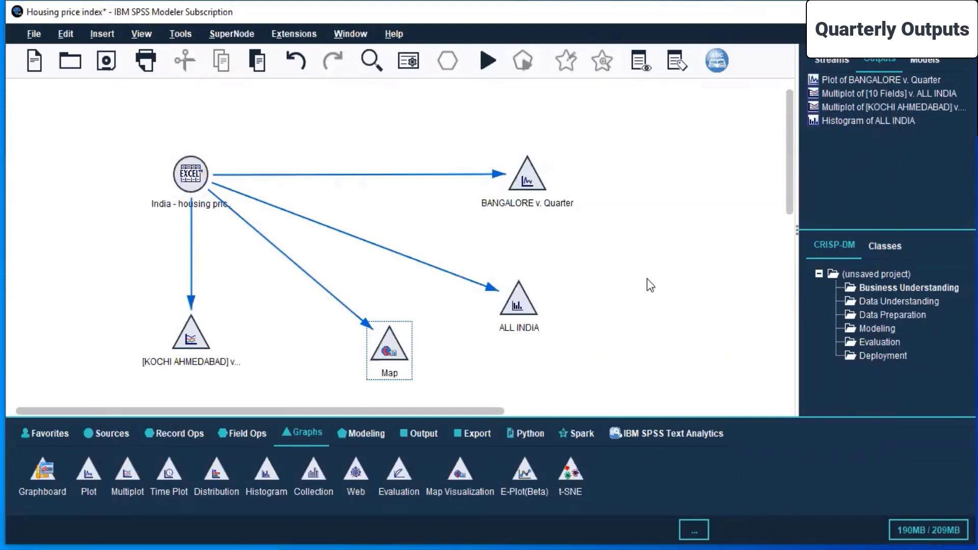
click(99, 67)
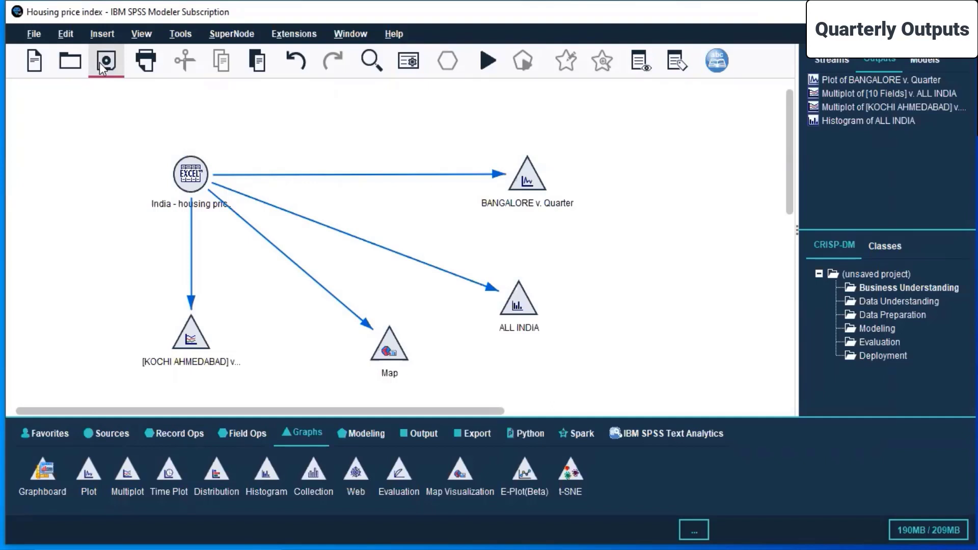
- Add an E-Plot (Beta) node at the top of the canvas and link the Excel source to it
click(405, 468)
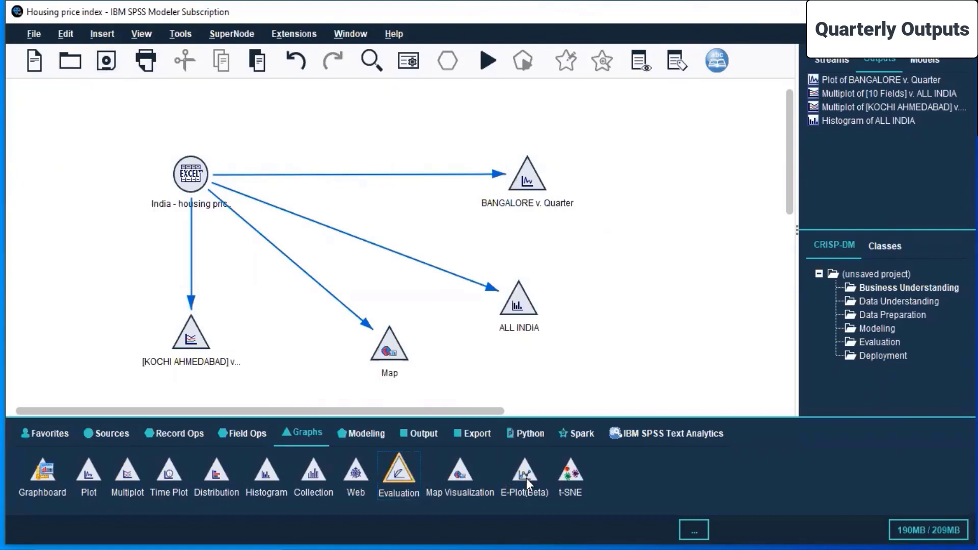
double_click(527, 480)
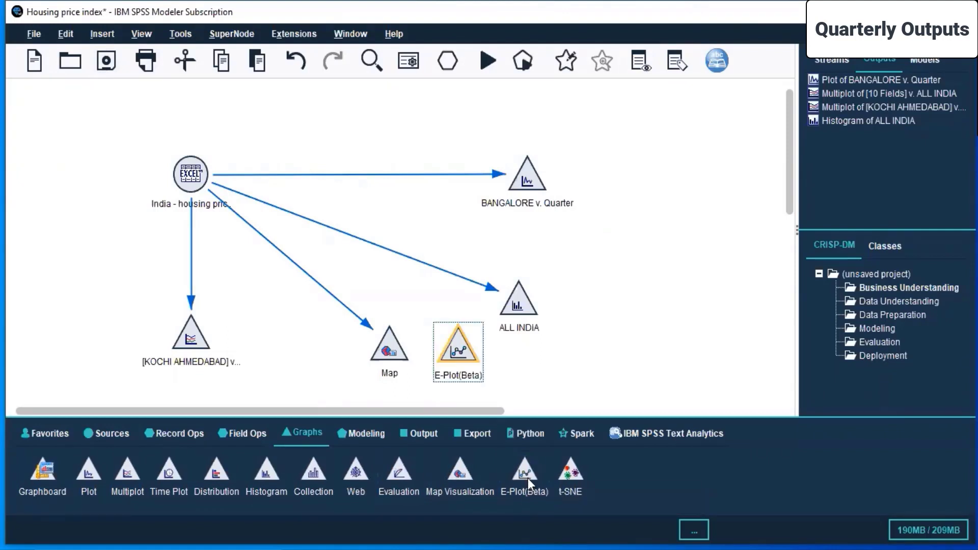
drag(474, 377, 396, 137)
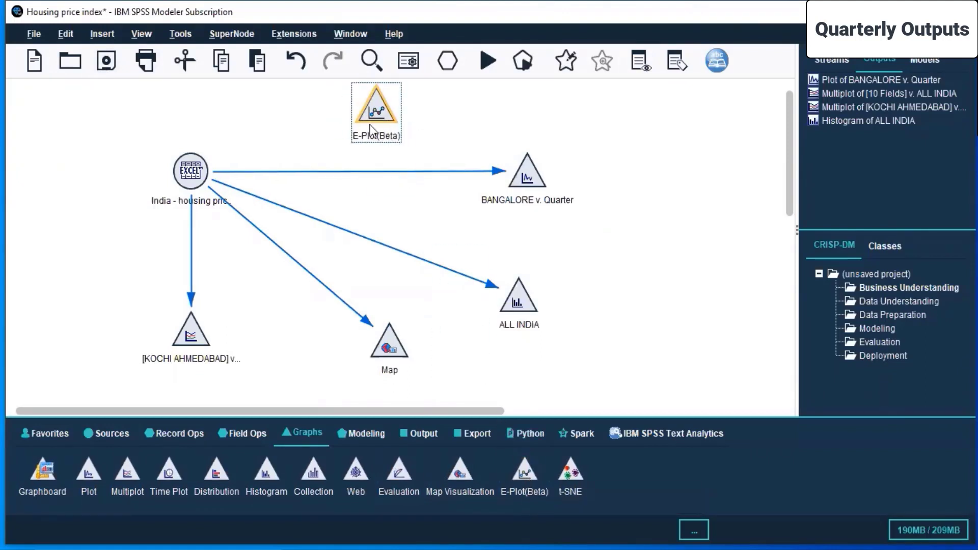
right_click(192, 161)
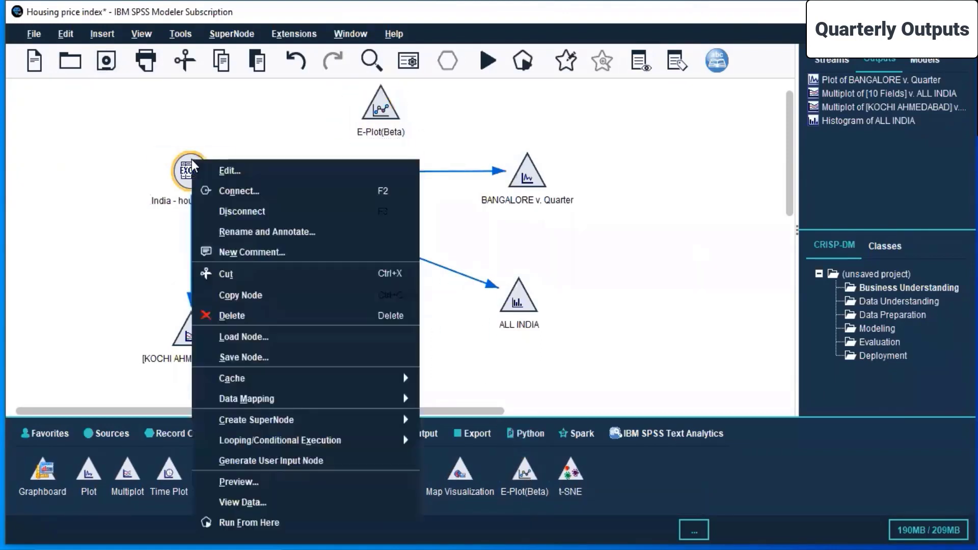
click(225, 192)
click(375, 102)
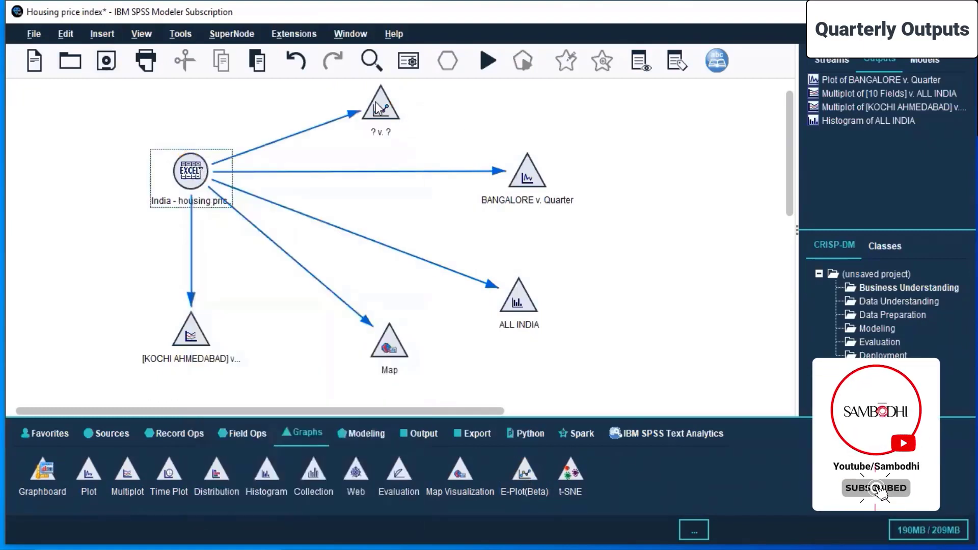
- Set the E-Plot X field to MUMBAI and Y field to ALL INDIA, then run it
double_click(375, 102)
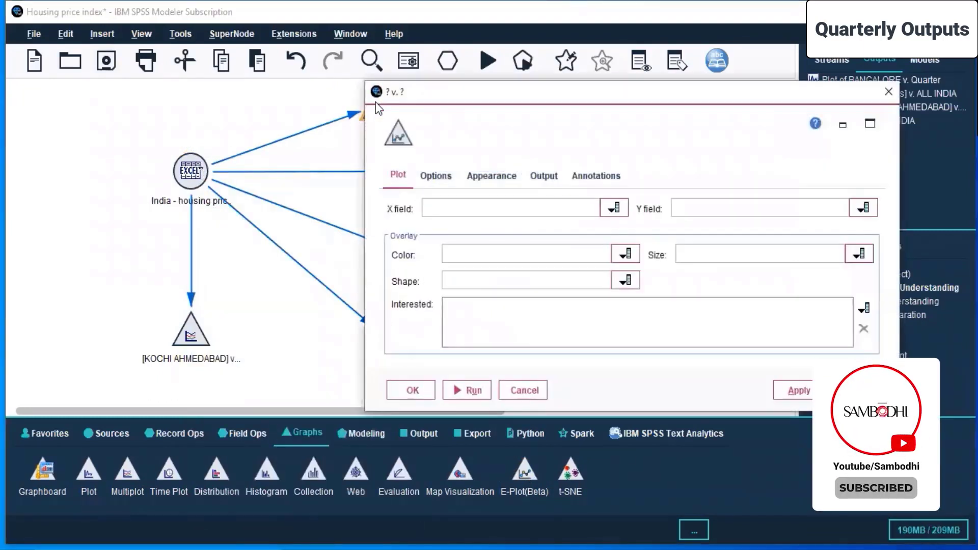
click(614, 207)
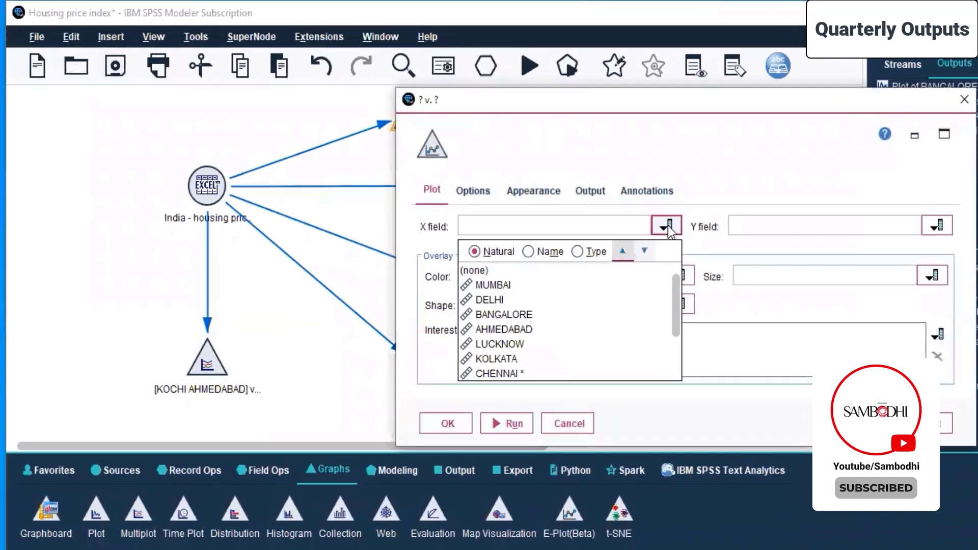
click(542, 285)
click(768, 227)
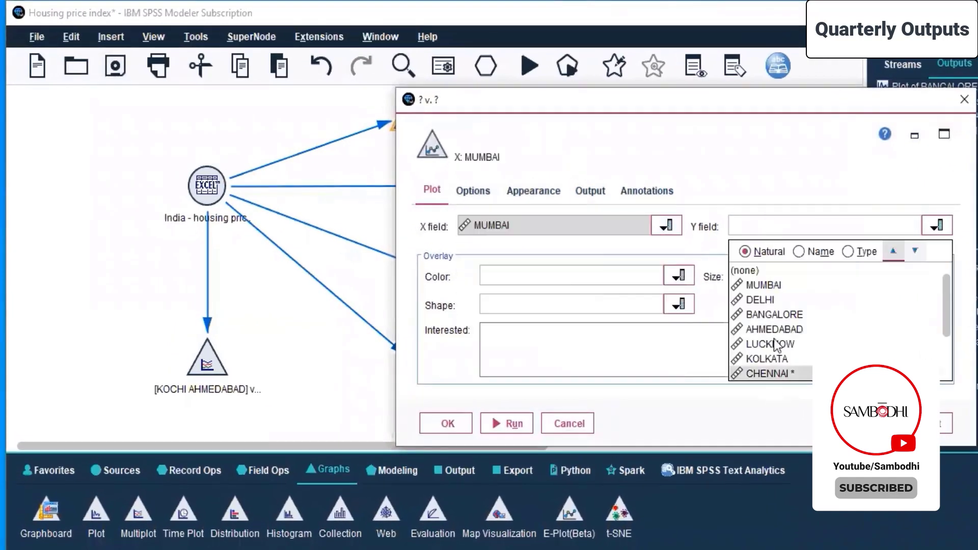
scroll(772, 343, down, 2)
click(778, 377)
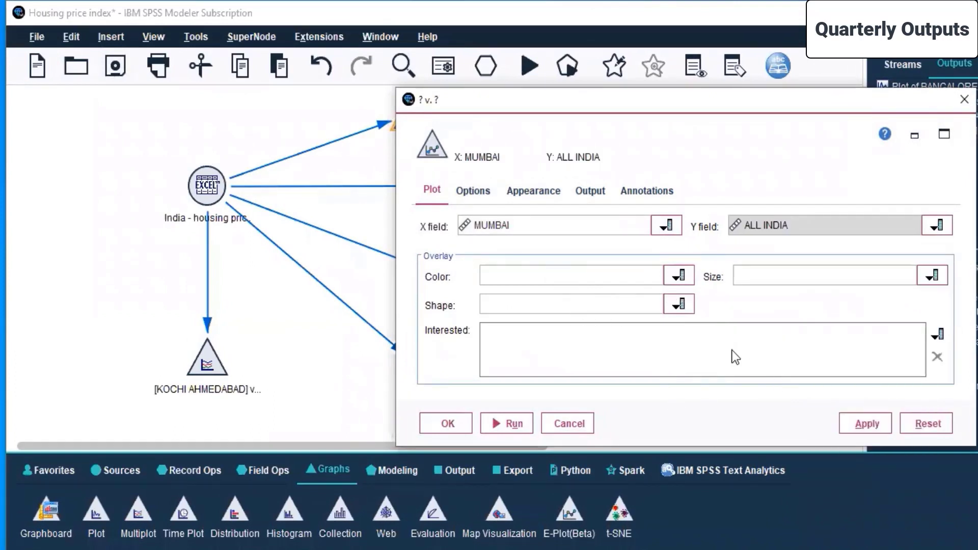
drag(743, 105, 560, 71)
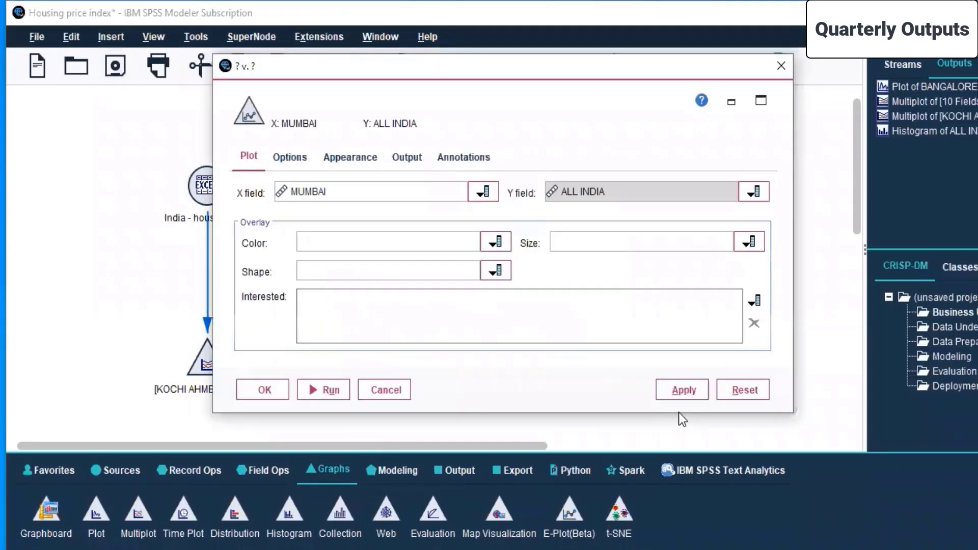
click(683, 390)
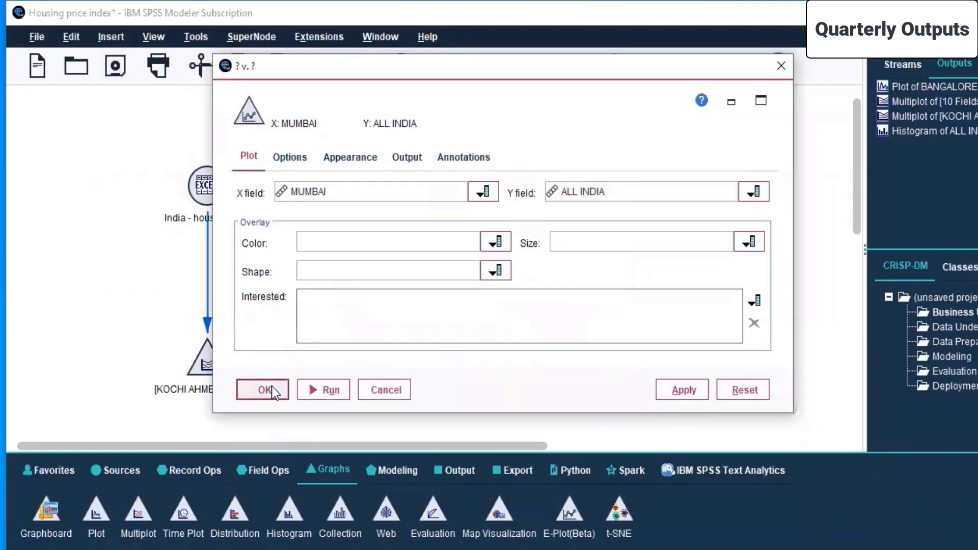
click(271, 387)
right_click(402, 103)
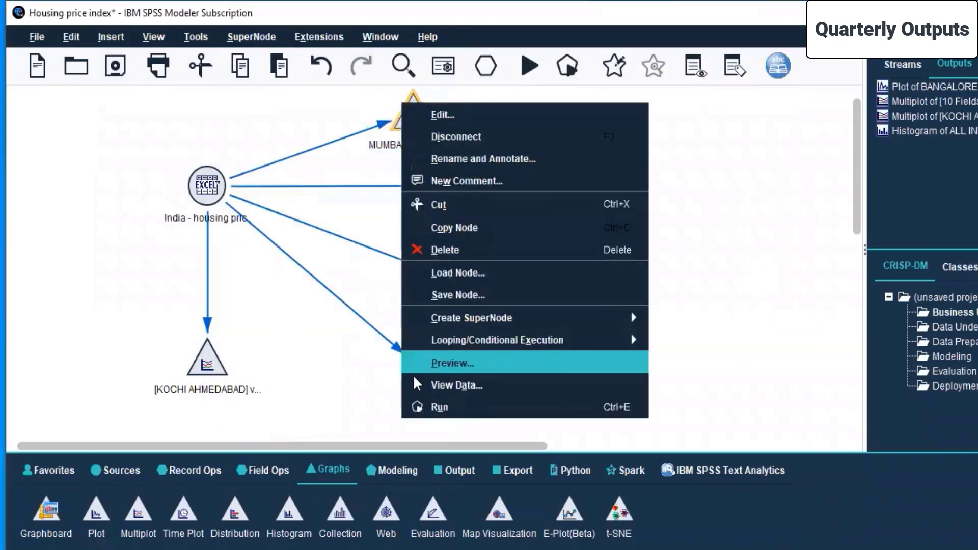
click(555, 407)
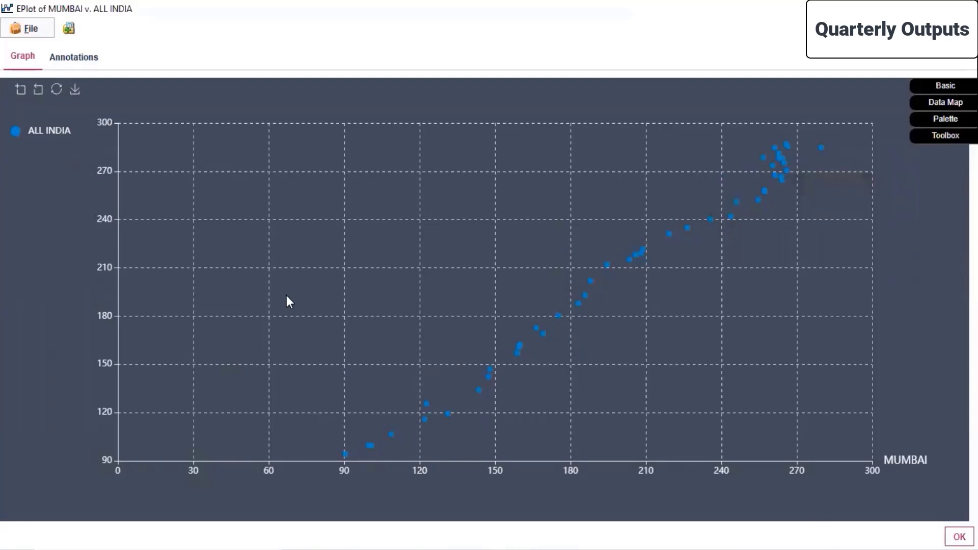
- Save the E-Plot output to Day 3 as 'EPlot of MUMBAI v. ALL INDIA'
click(28, 28)
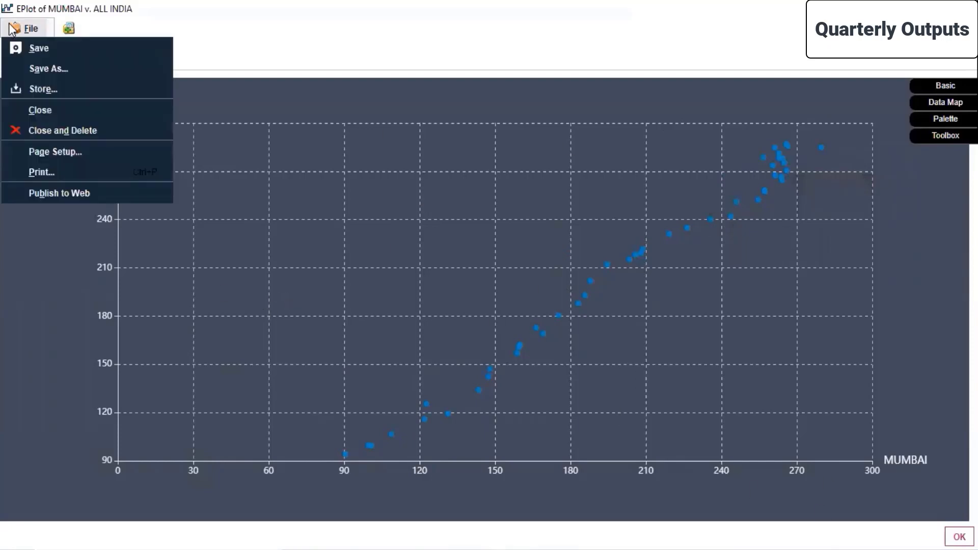
click(35, 46)
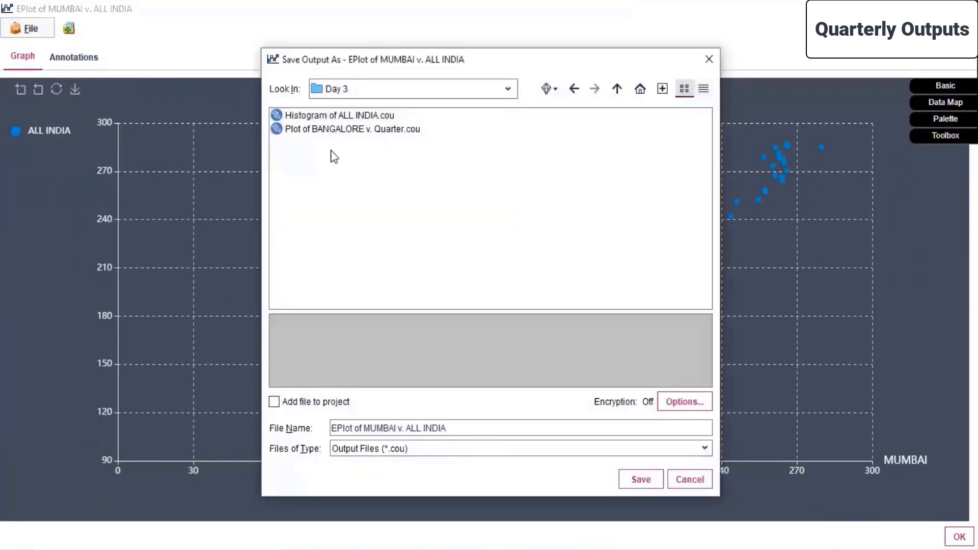
click(637, 479)
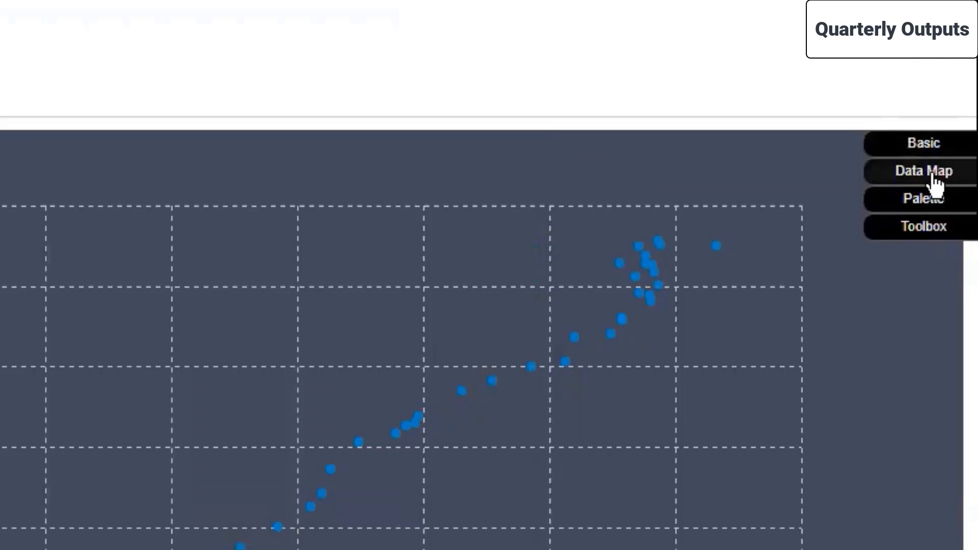
- Map the E-Plot point colour and size to ALL INDIA, leaving Shape Map as No Data
click(933, 175)
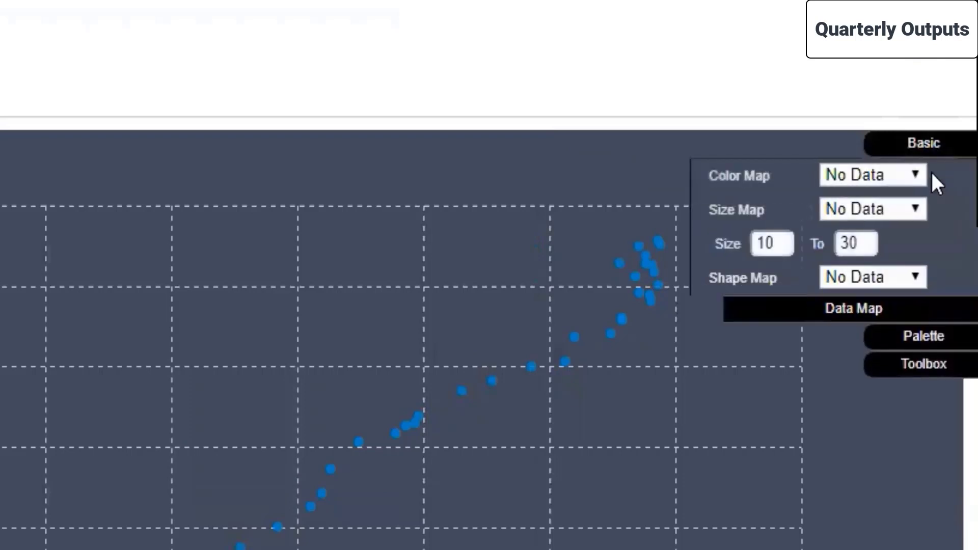
click(907, 167)
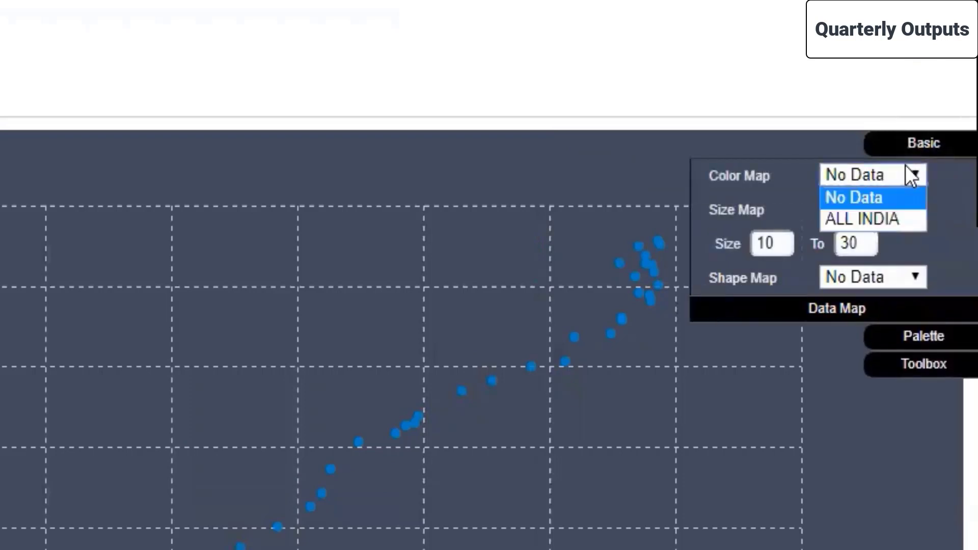
click(891, 219)
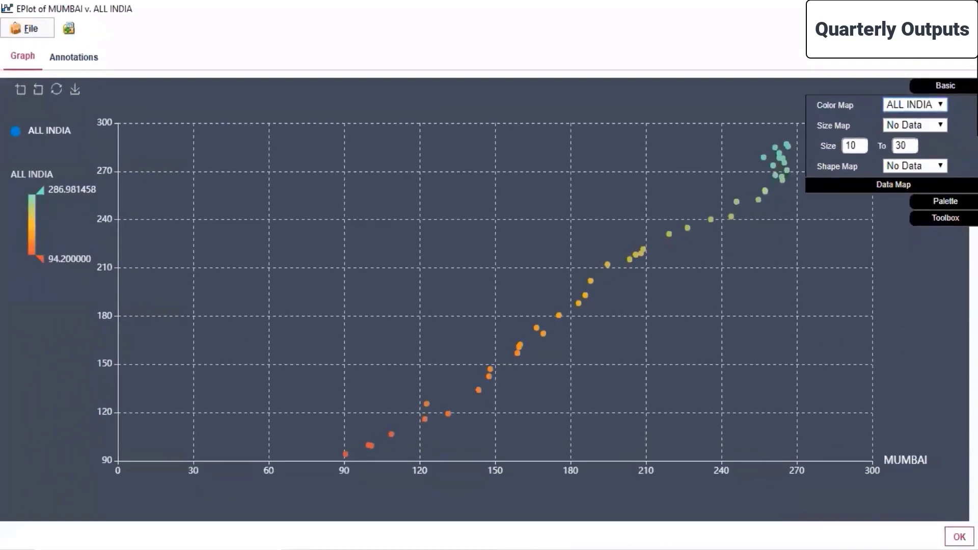
click(927, 133)
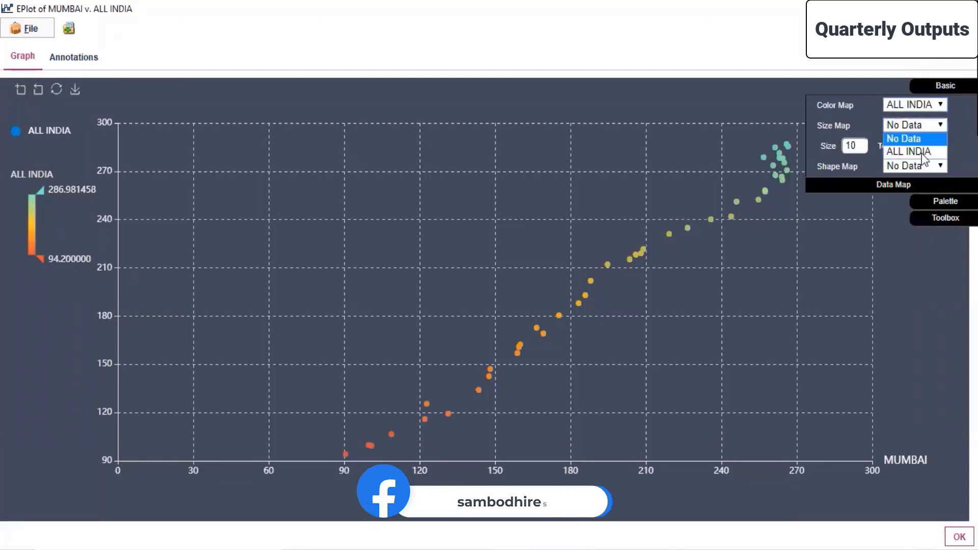
click(925, 154)
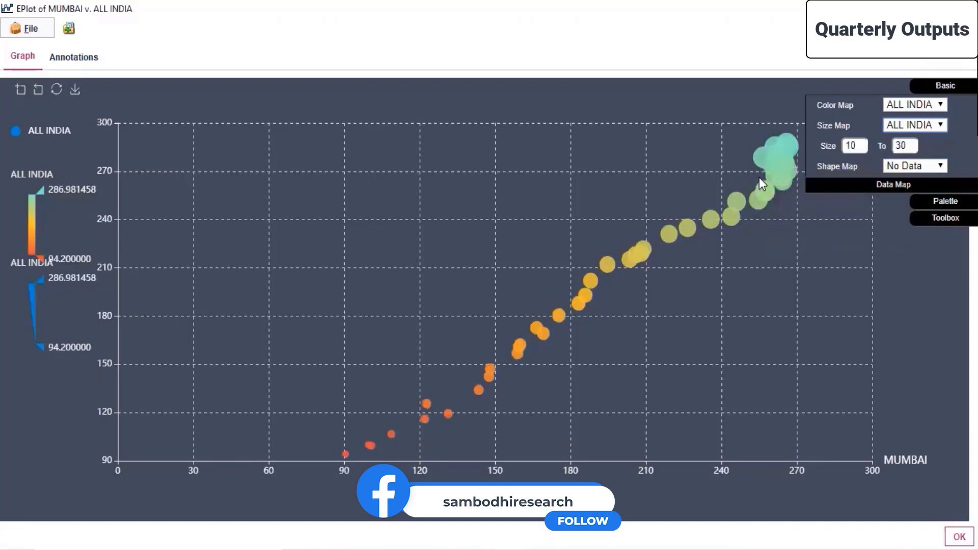
click(915, 162)
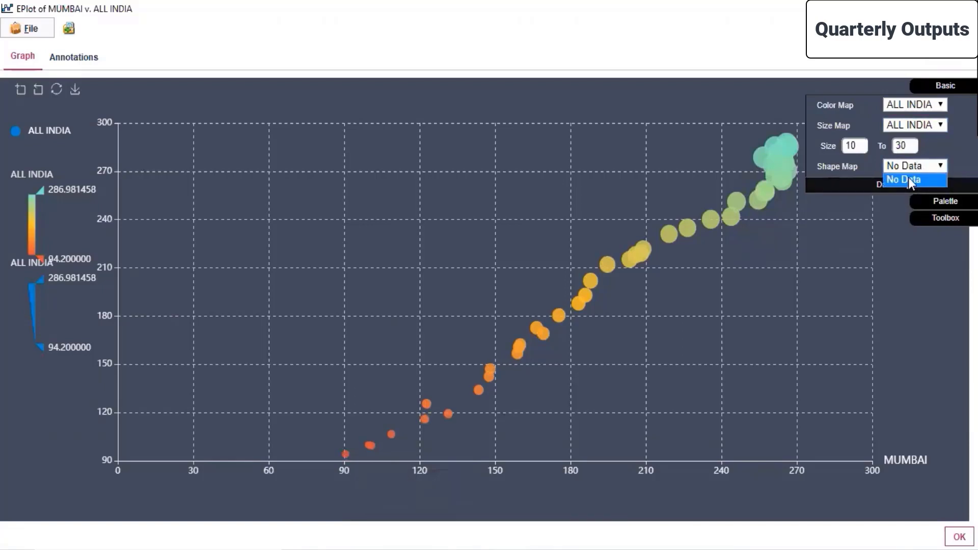
click(914, 181)
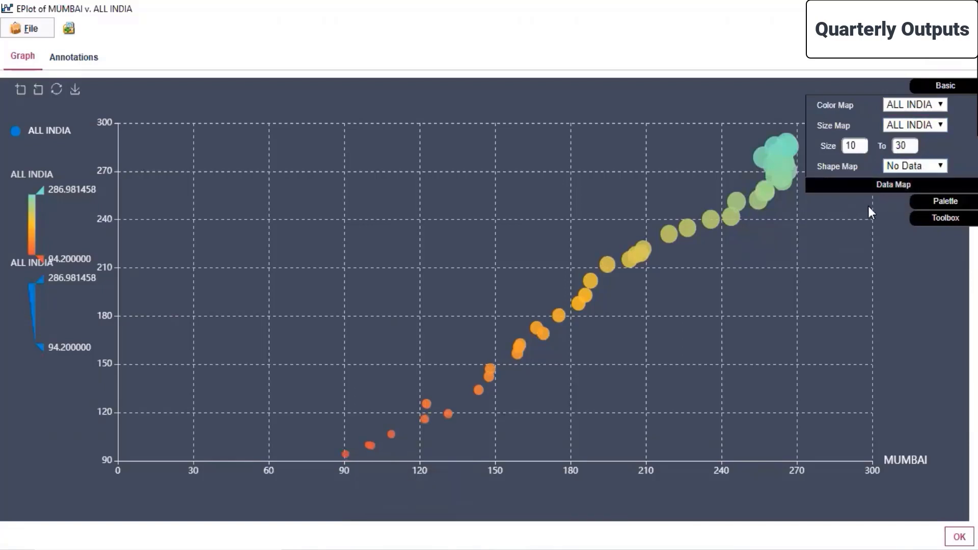
click(945, 85)
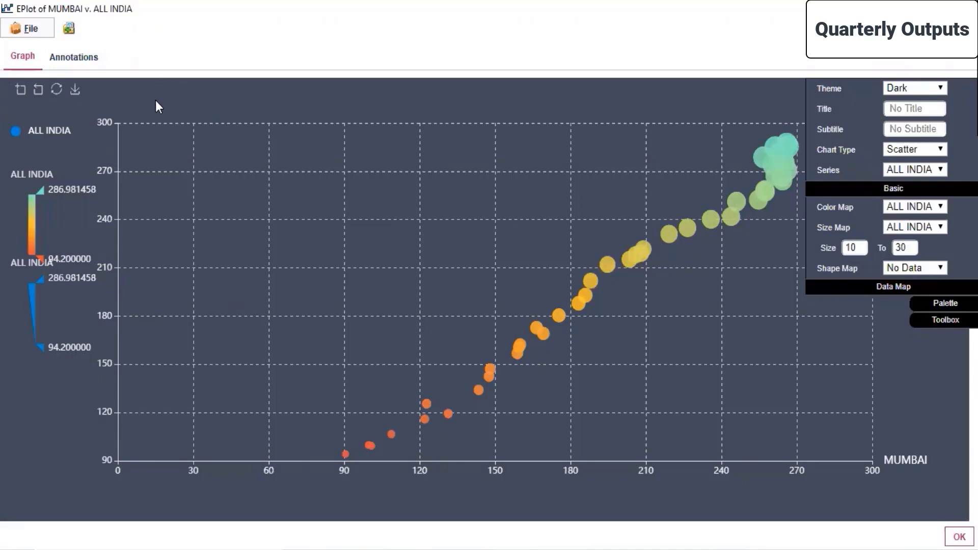
- Box-zoom into the E-Plot points between about 120 and 210, then zoom back to full range
click(21, 94)
drag(396, 157, 674, 322)
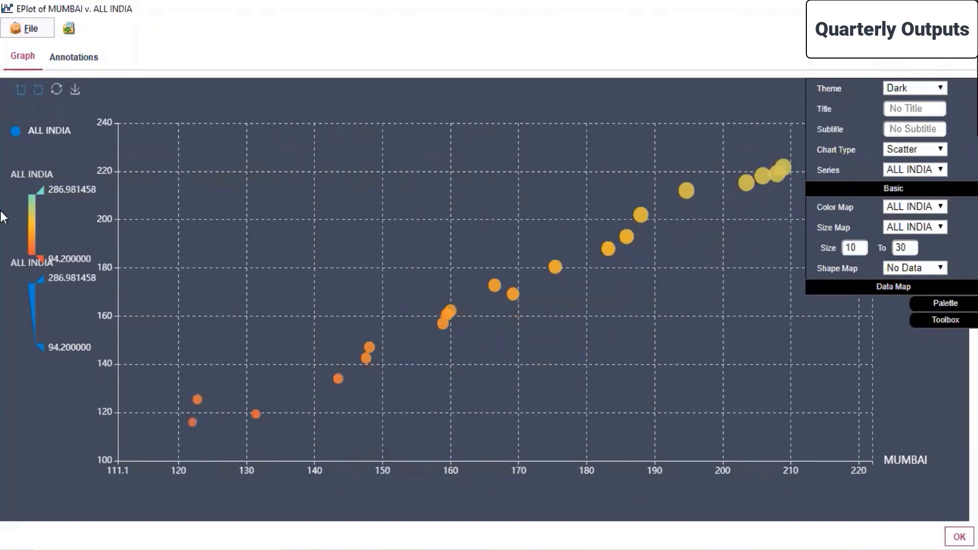
click(41, 91)
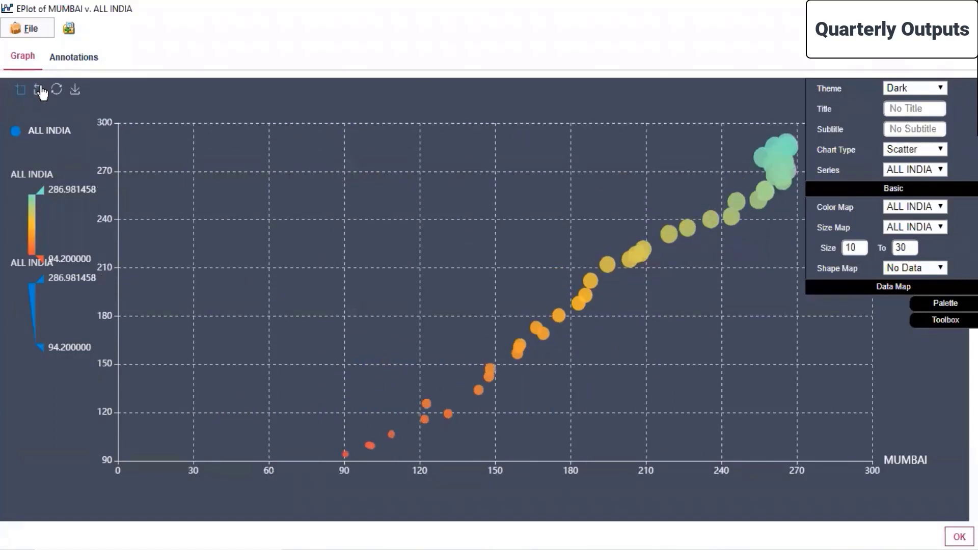
- Save the E-Plot chart as eplot_output in Live Sessions > SPSS MODELLER > Day 3, then close the E-Plot window
click(74, 91)
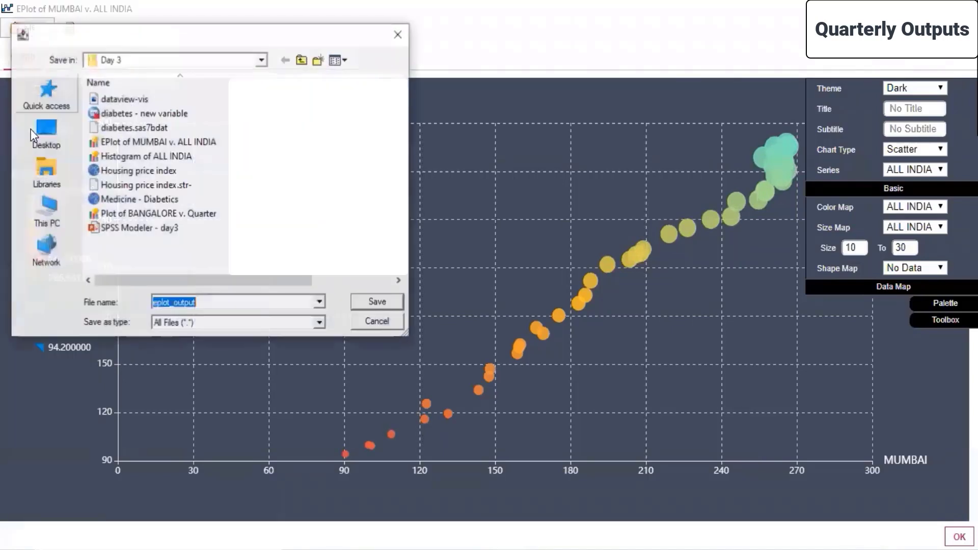
click(42, 131)
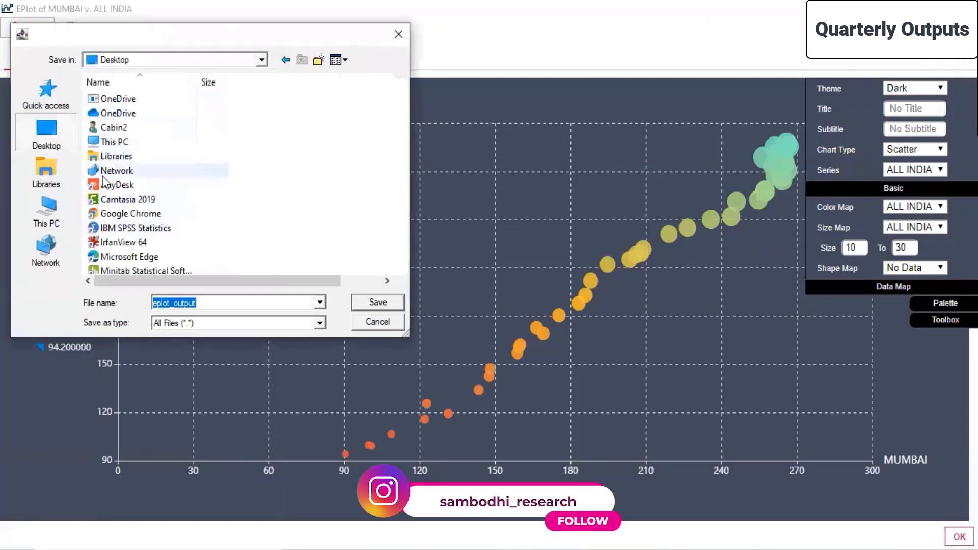
scroll(105, 179, down, 4)
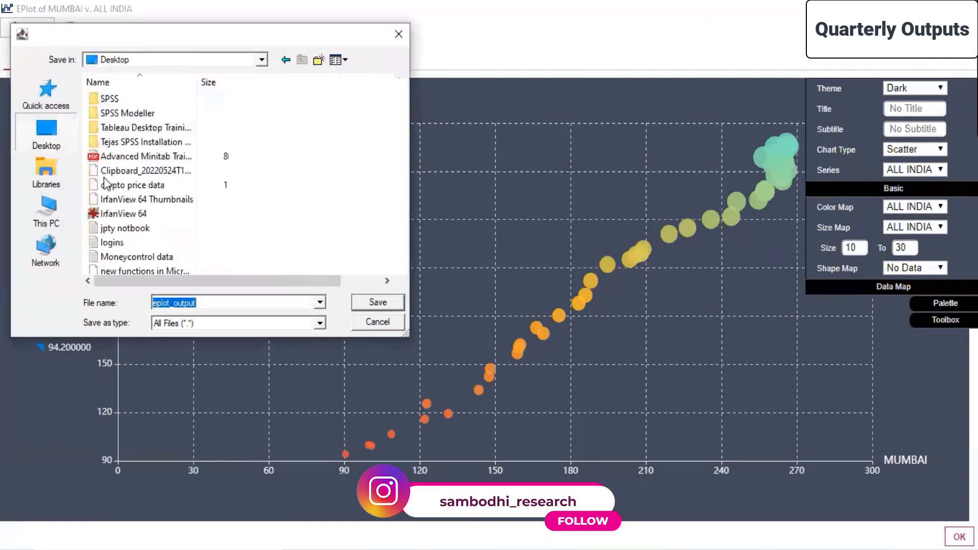
double_click(115, 114)
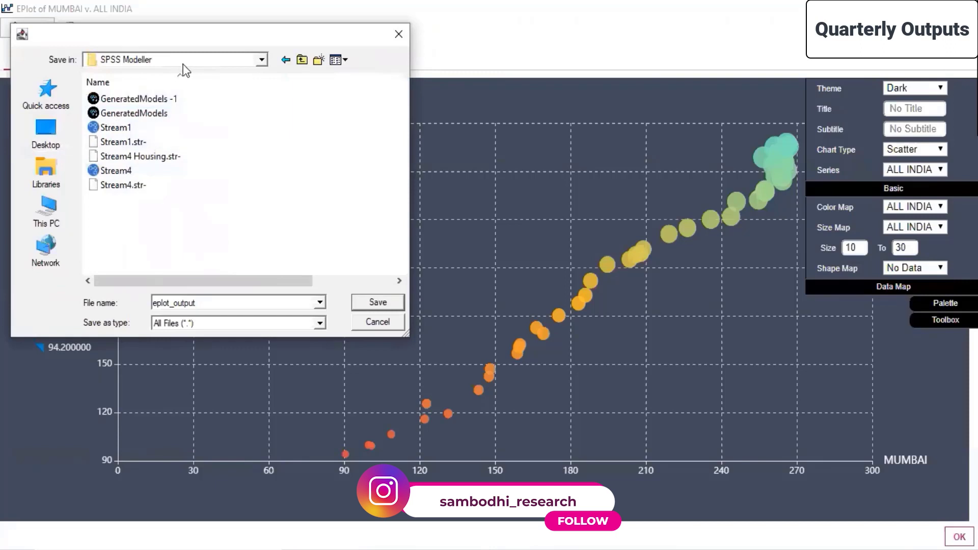
click(261, 60)
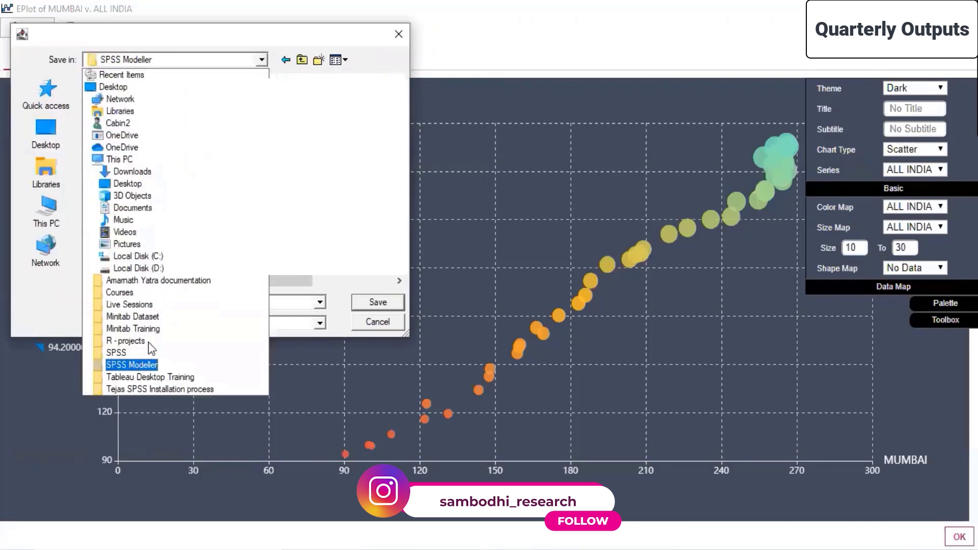
click(140, 304)
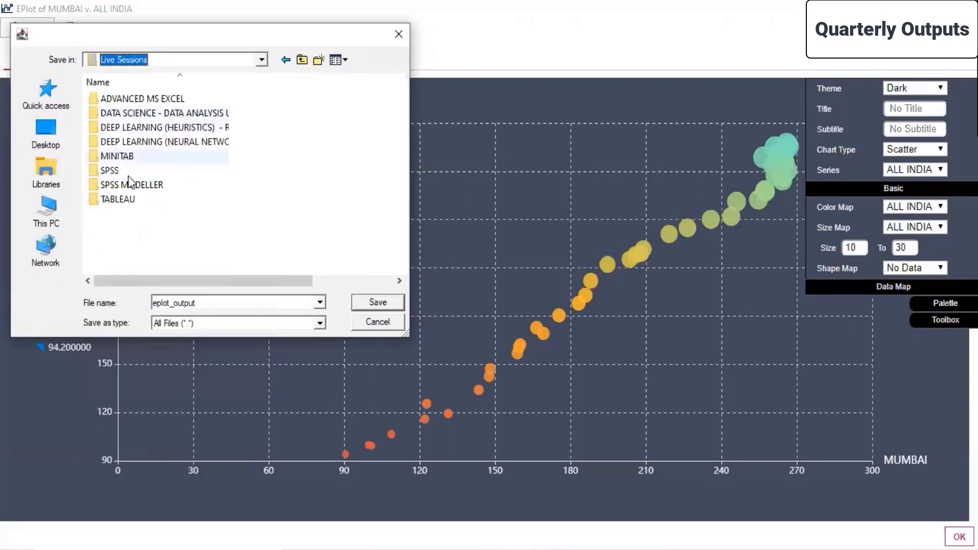
double_click(122, 184)
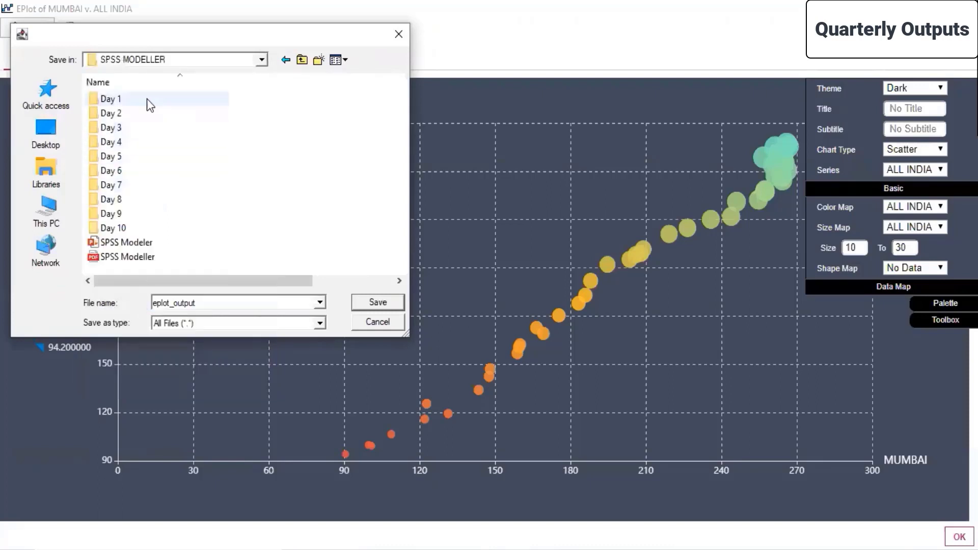
double_click(131, 129)
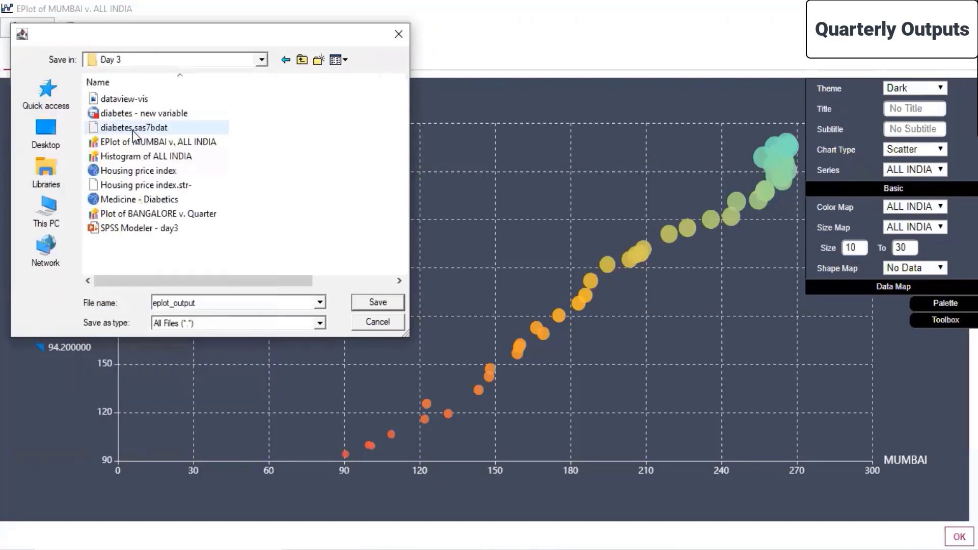
click(365, 304)
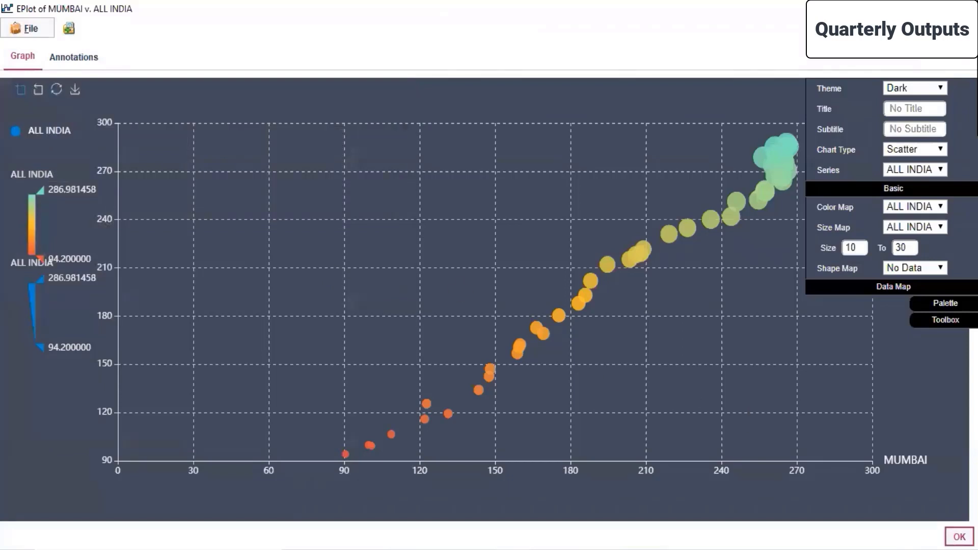
click(959, 537)
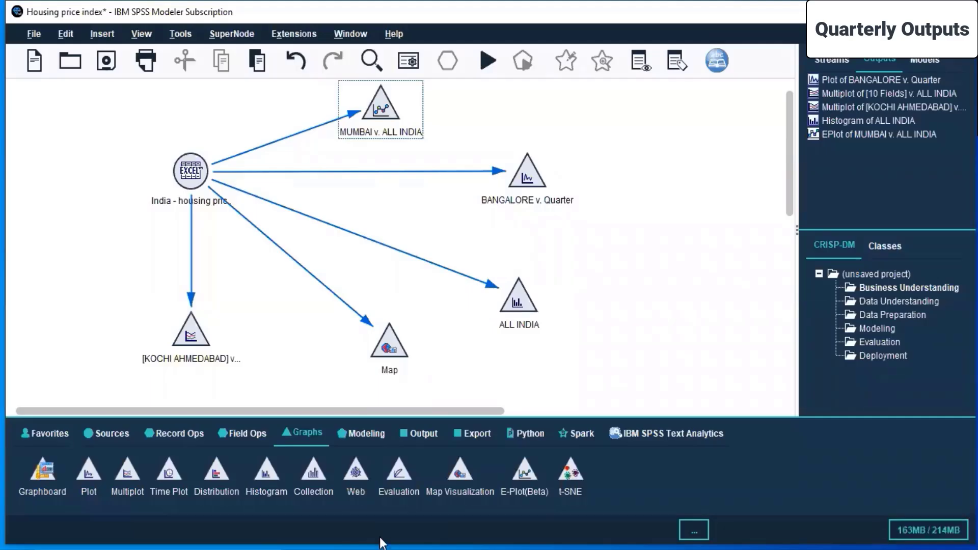
- Browse the Output and Modeling palettes, then save the Housing price index stream with its E-Plot node
click(352, 434)
click(411, 435)
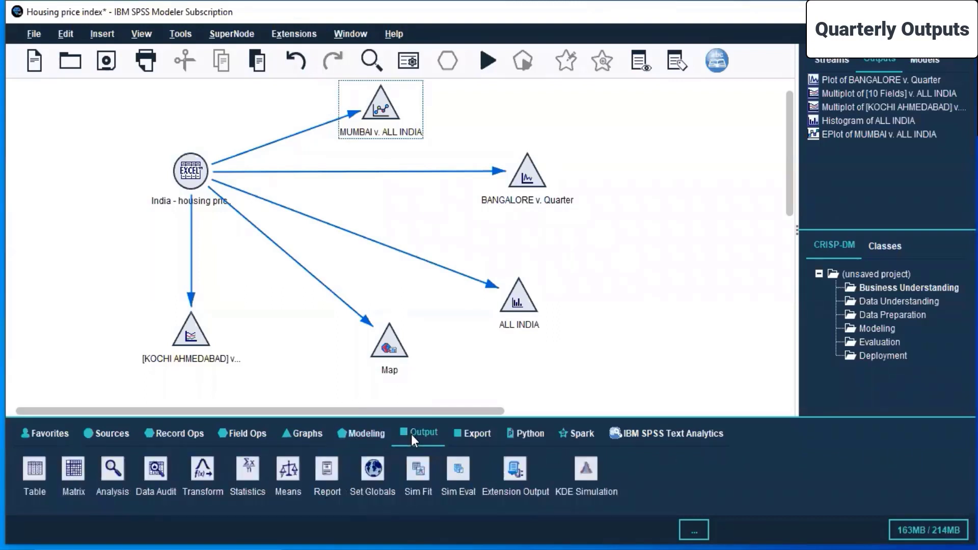
click(347, 441)
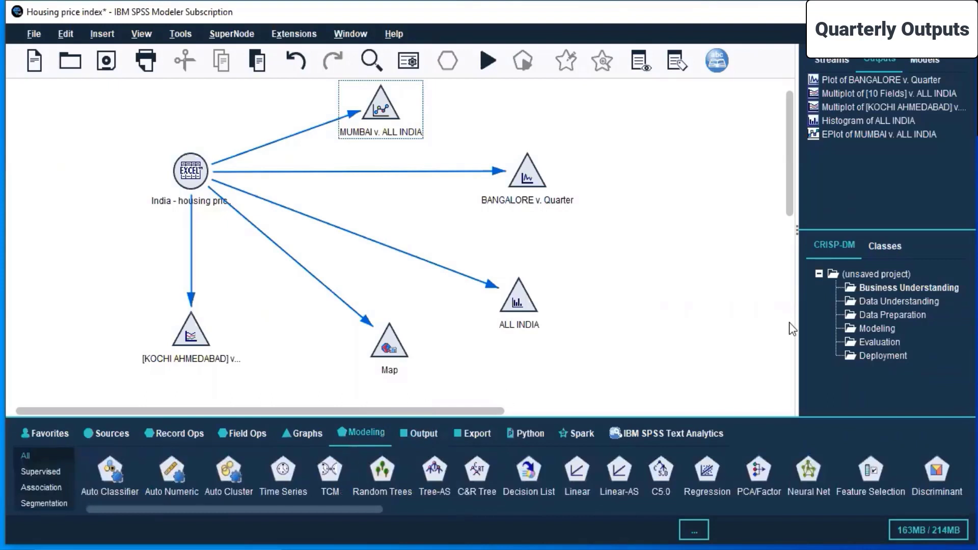
click(106, 61)
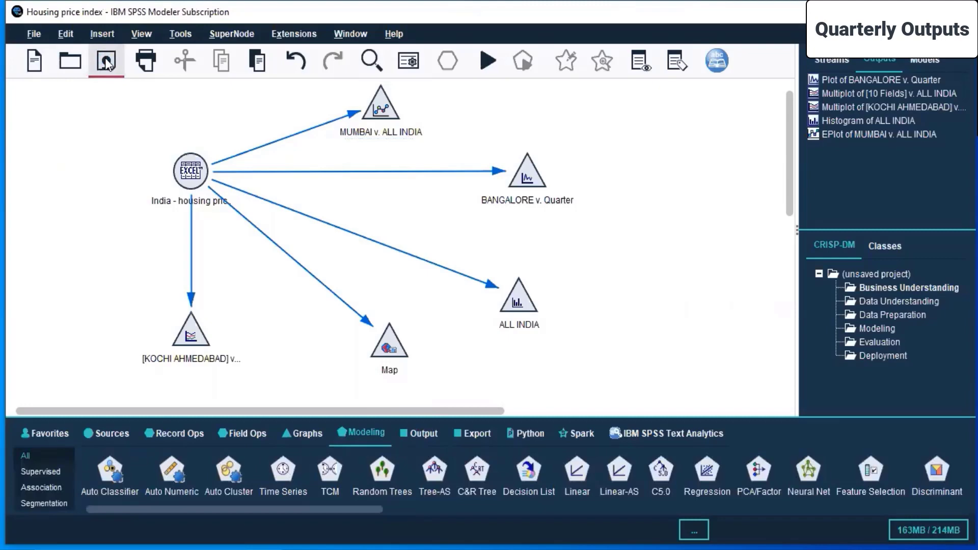